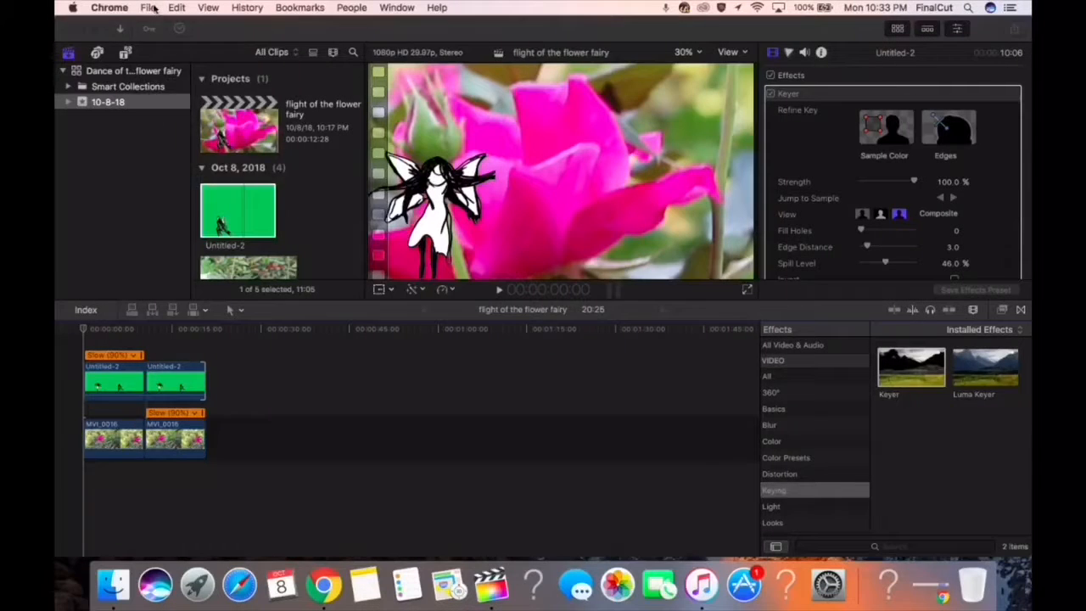
Import the photo IMG_0043.JPG into the 10-8-18 event of the flower fairy library
left_click(148, 7)
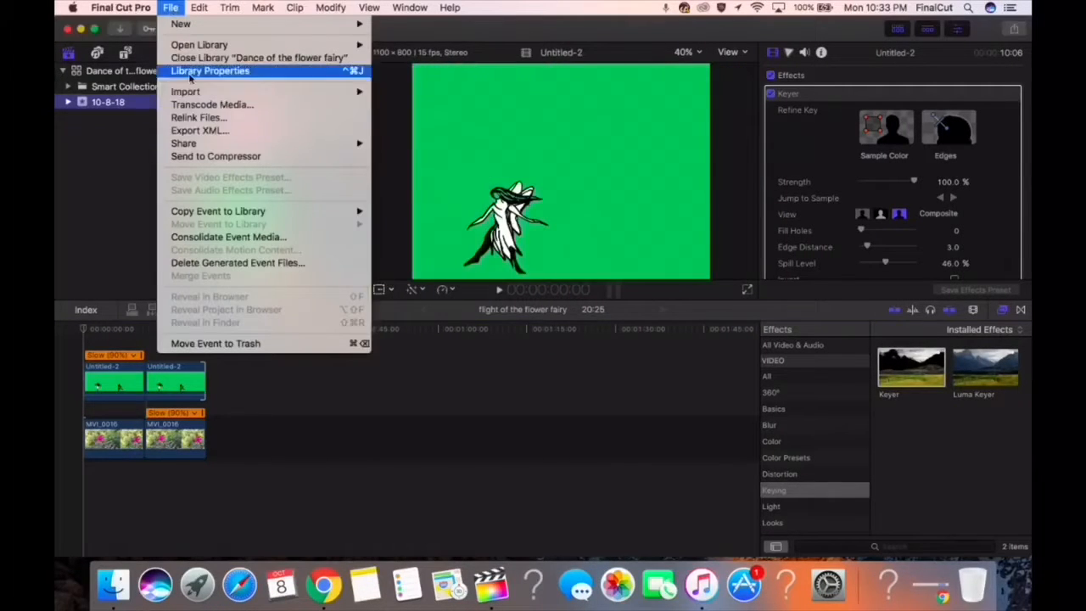
mouse_move(182, 90)
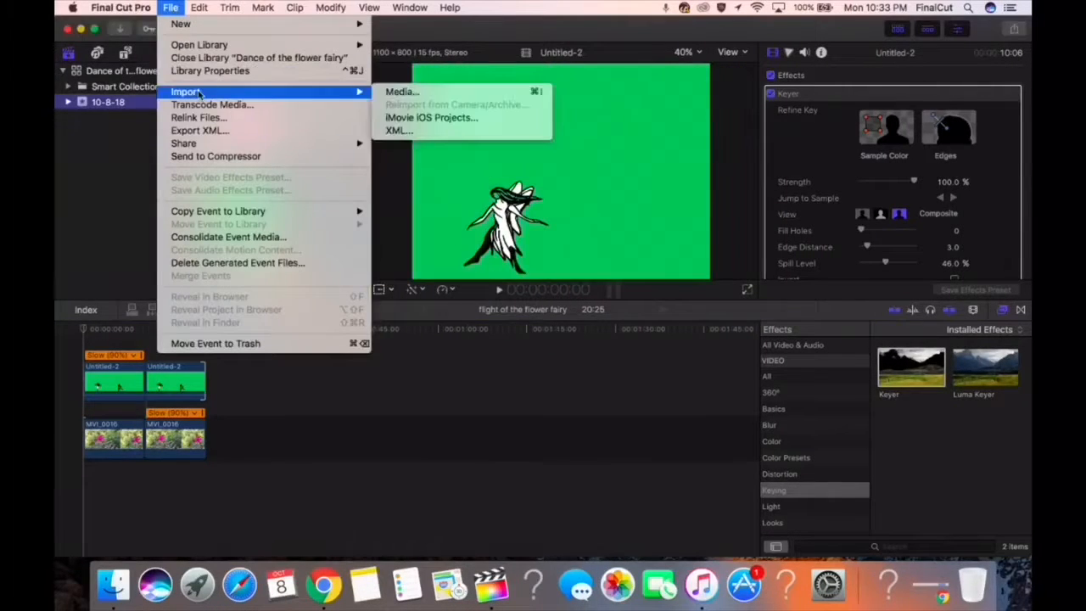
left_click(396, 90)
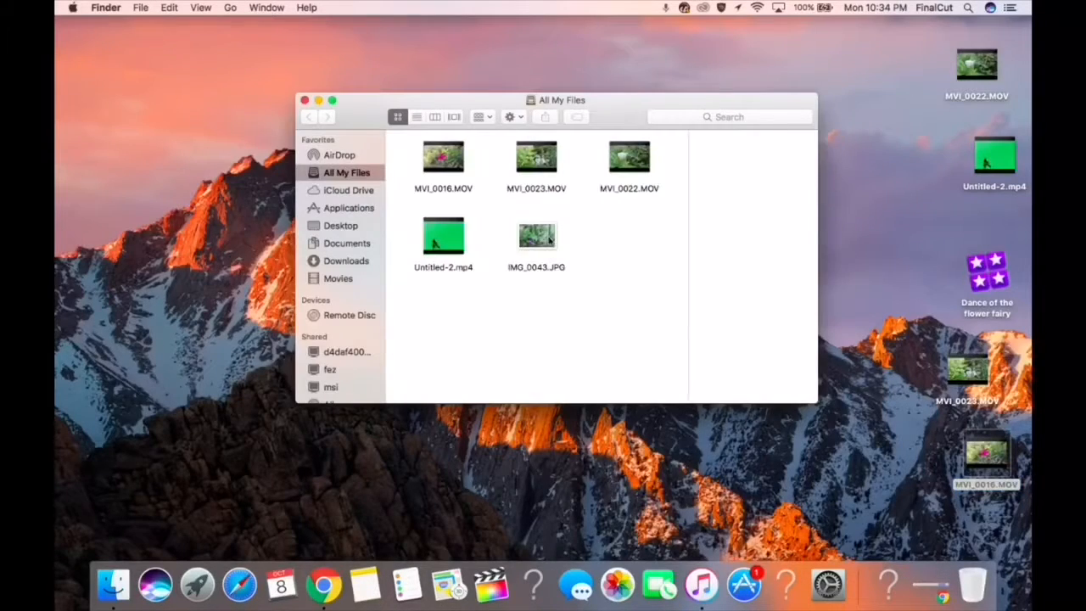
key("super+w")
left_click(491, 584)
right_click(490, 584)
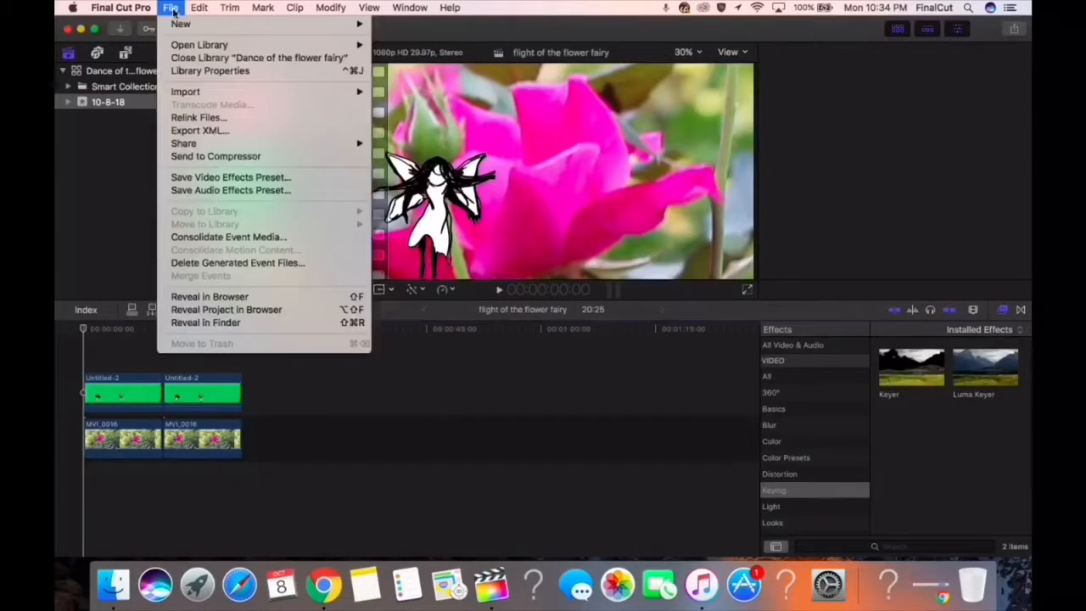
mouse_move(182, 90)
left_click(395, 90)
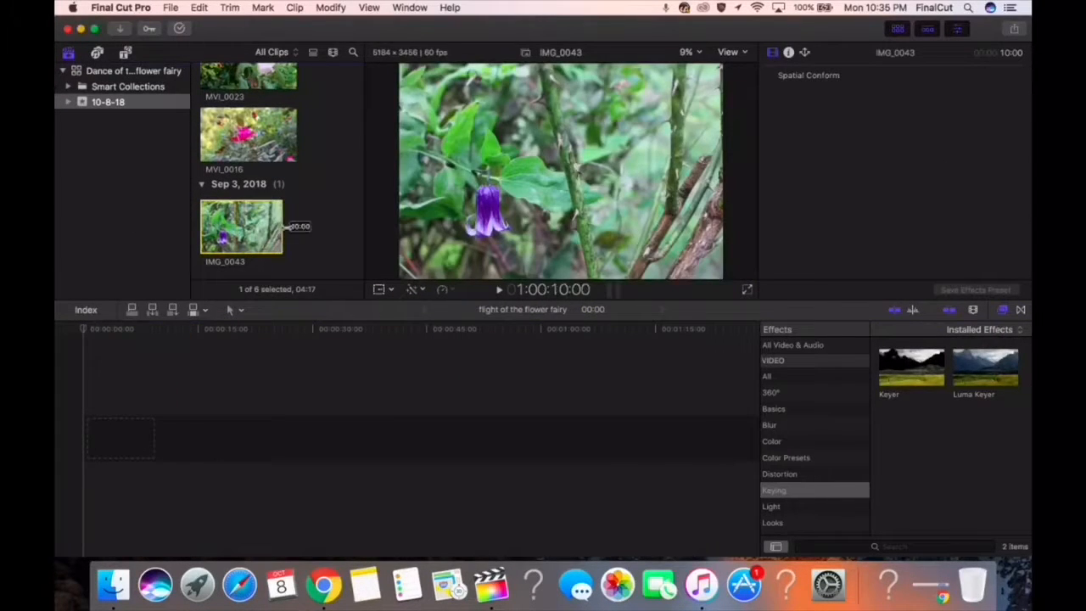
Append IMG_0043 to the empty flight of the flower fairy timeline and connect the keyed Untitled-2 fairy clip above its start
key("e")
left_click(780, 246)
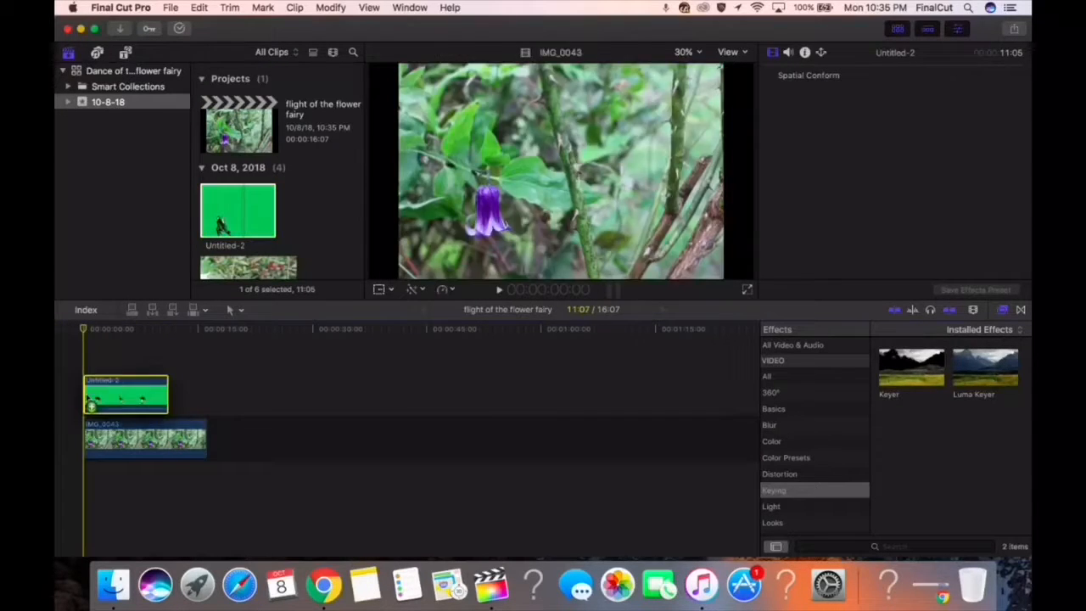
left_click_drag(88, 399, 88, 398)
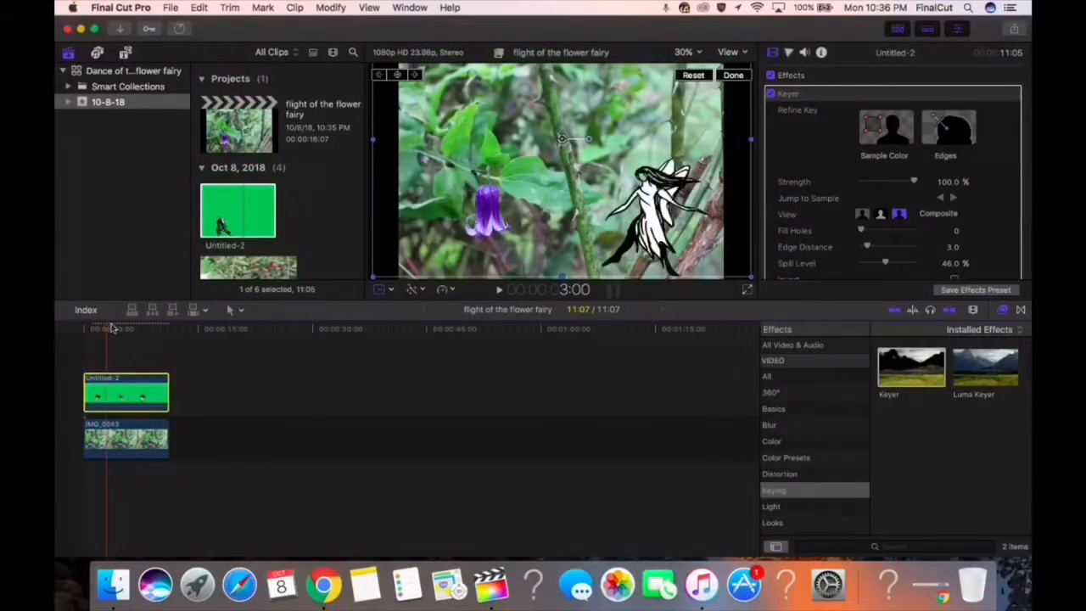
Preview the composite full screen and enlarge the IMG_0043 background to about 283% around the purple flower
left_click(749, 290)
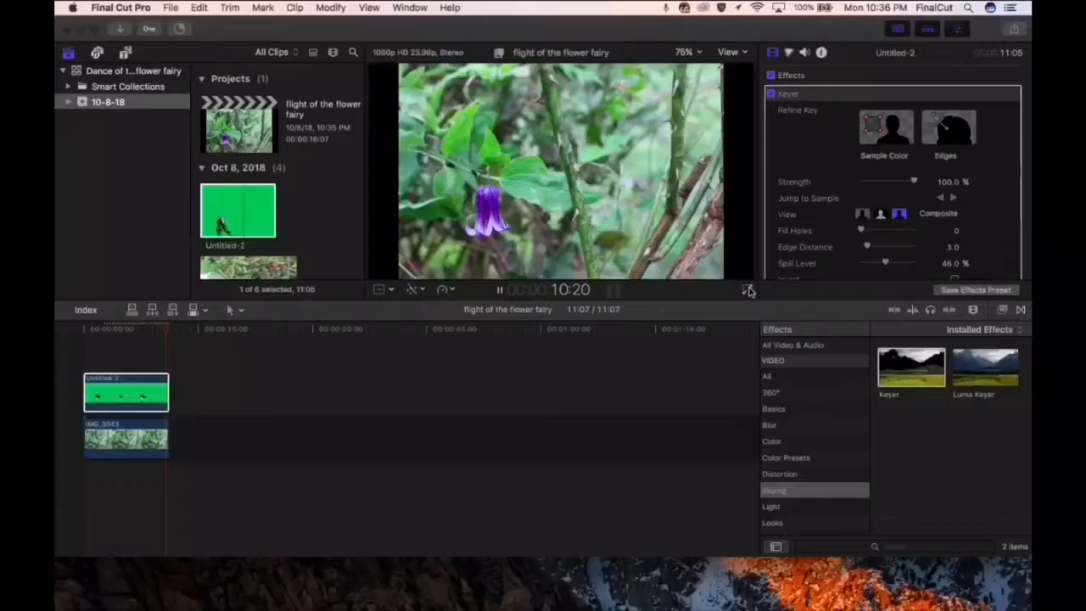
left_click(696, 109)
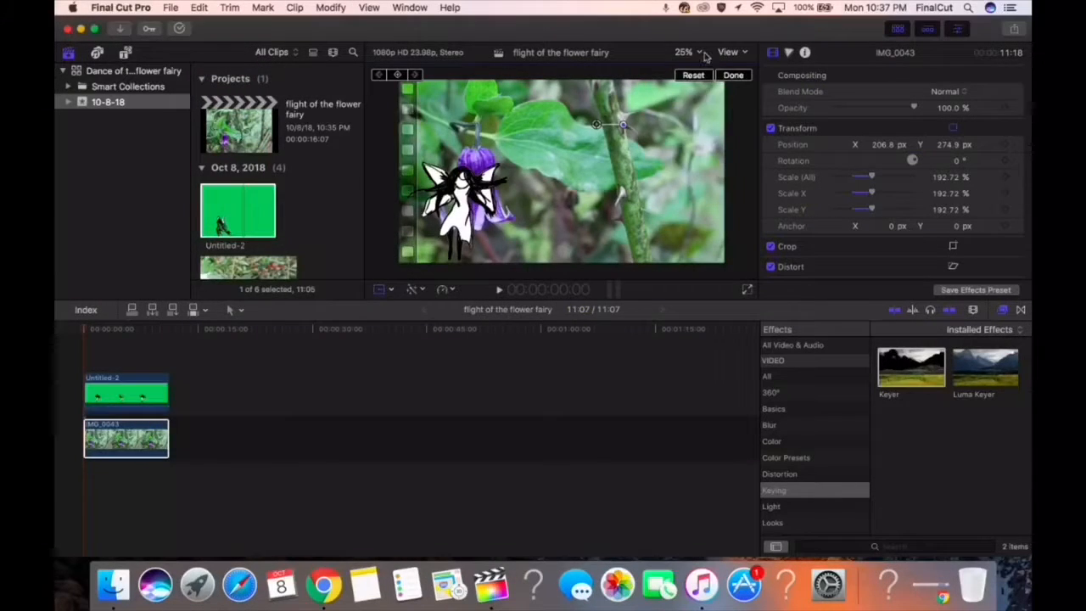
left_click(703, 95)
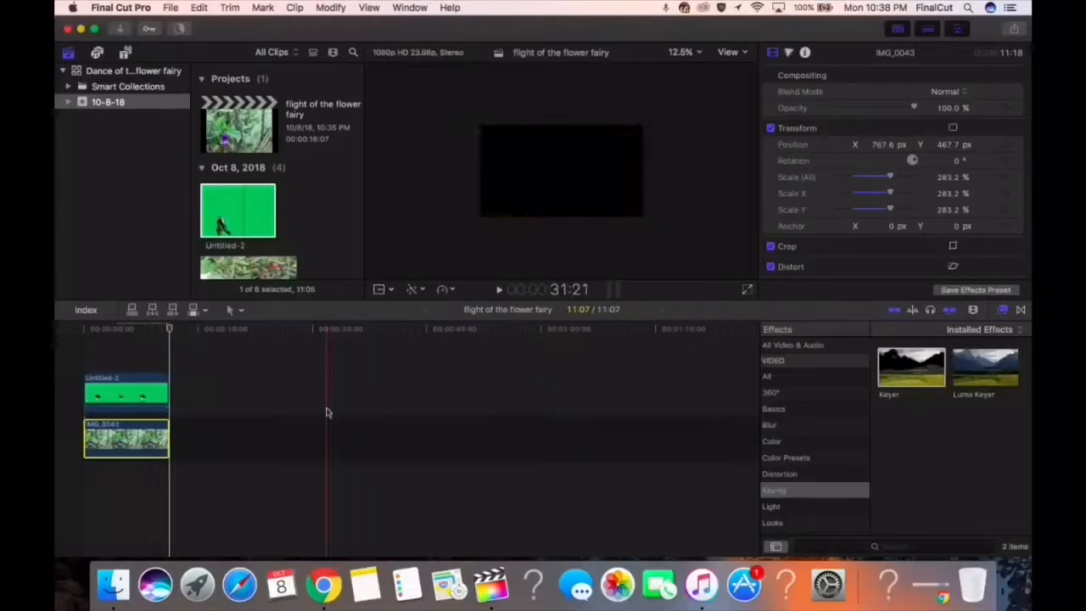
Shrink the Untitled-2 fairy clip and place the fairy beside the left edge of the purple flower
left_click(137, 394)
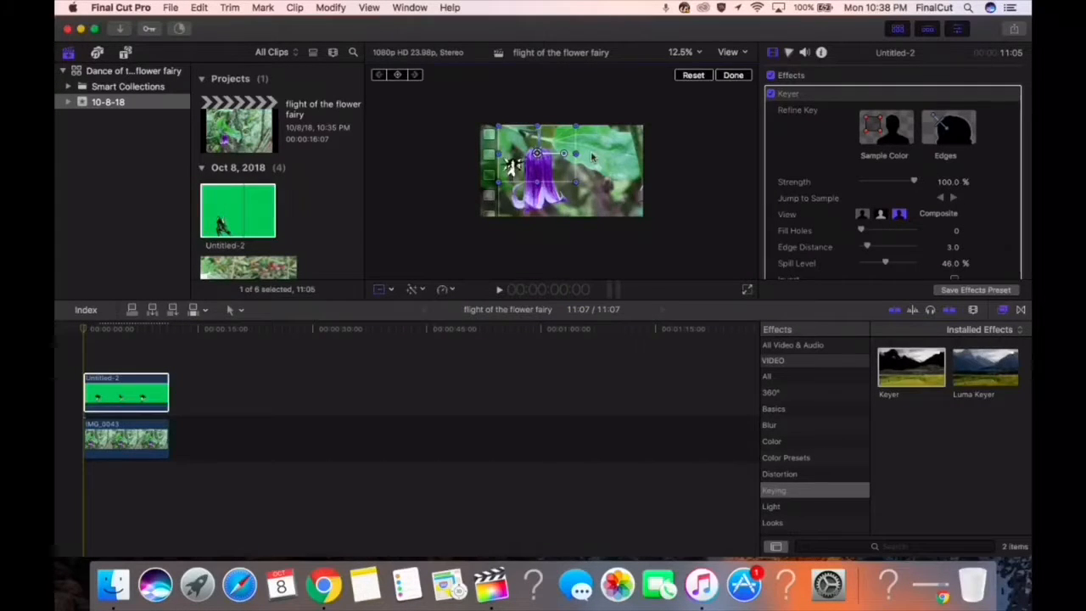
left_click(298, 273)
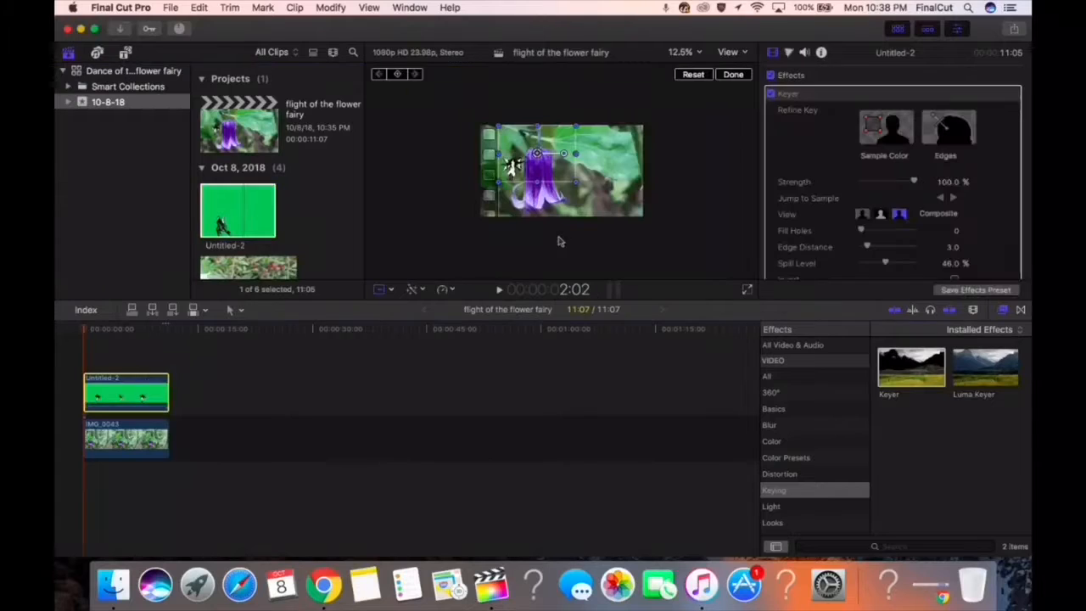
Try stacking a pasted connected copy of Untitled-2 above the existing fairy clip
left_click(201, 9)
left_click(202, 8)
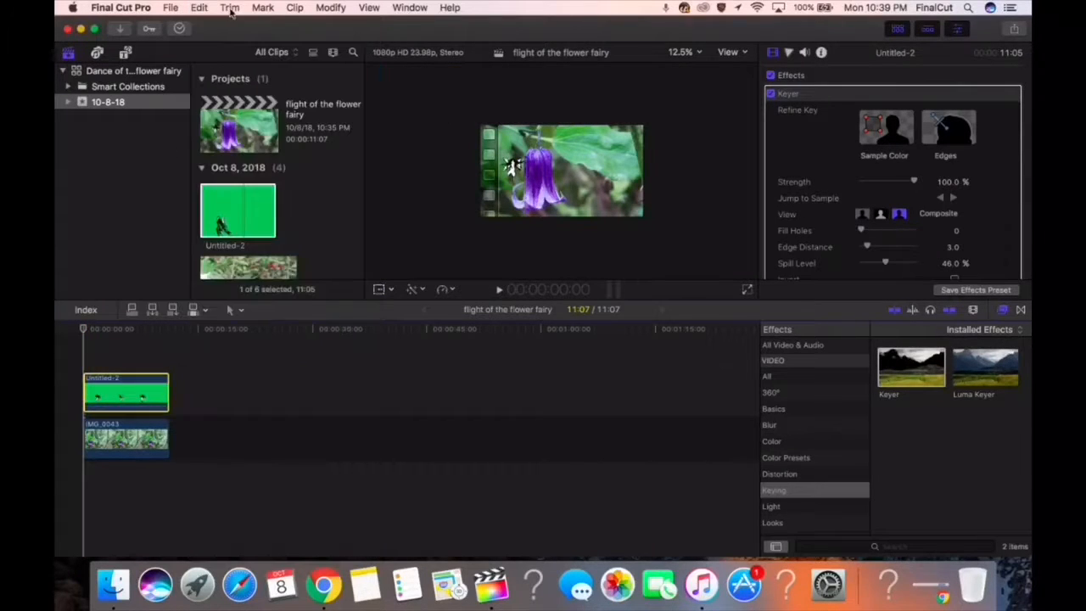
left_click(198, 8)
left_click(246, 107)
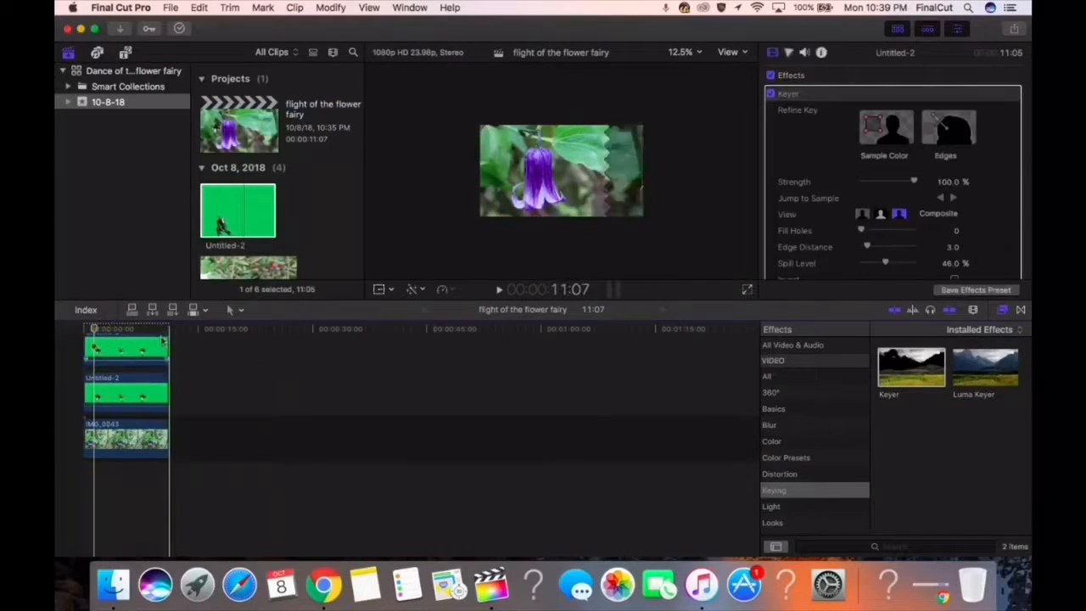
mouse_move(154, 356)
left_mouse_down()
mouse_move(217, 358)
mouse_move(150, 350)
mouse_move(159, 350)
left_mouse_up()
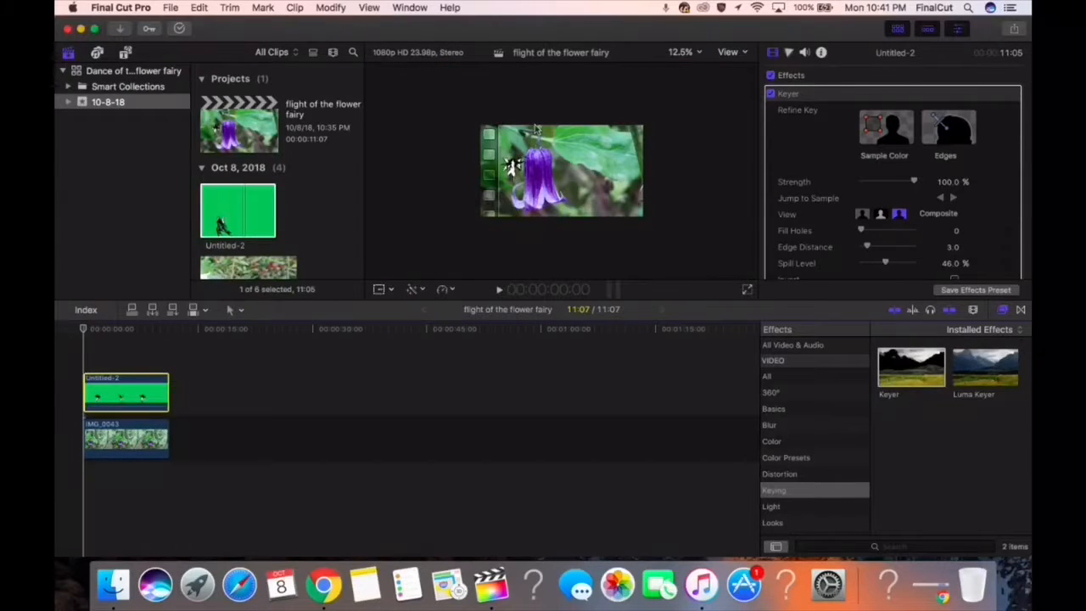
Enlarge the Untitled-2 fairy clip slightly, move it to the right side of the purple flower, and preview it full screen
left_click_drag(603, 201, 631, 222)
left_click_drag(538, 153, 610, 149)
left_click_drag(516, 80, 539, 97)
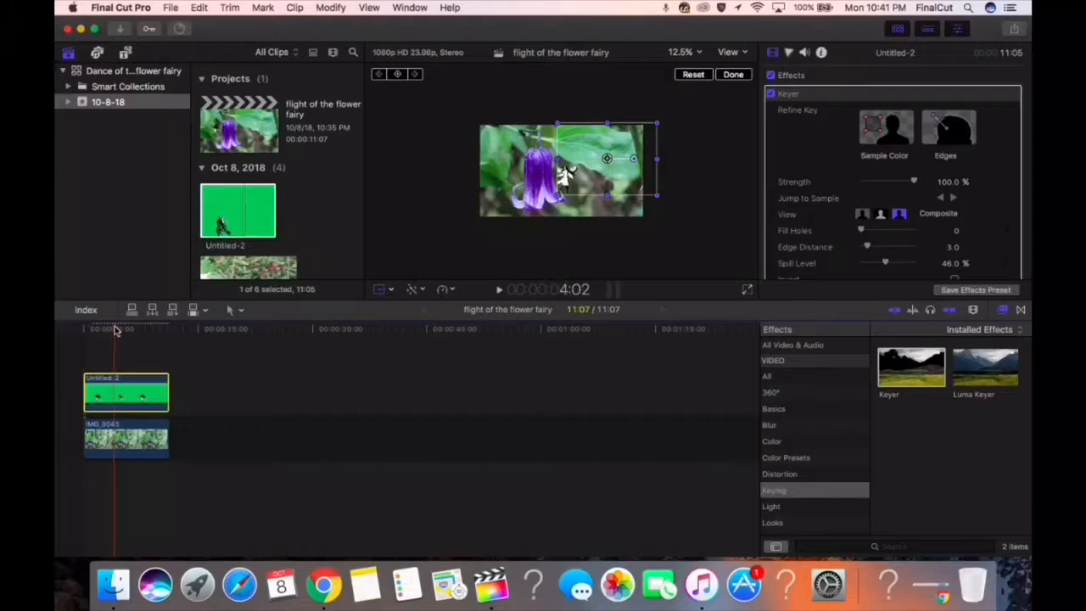
left_click(352, 250)
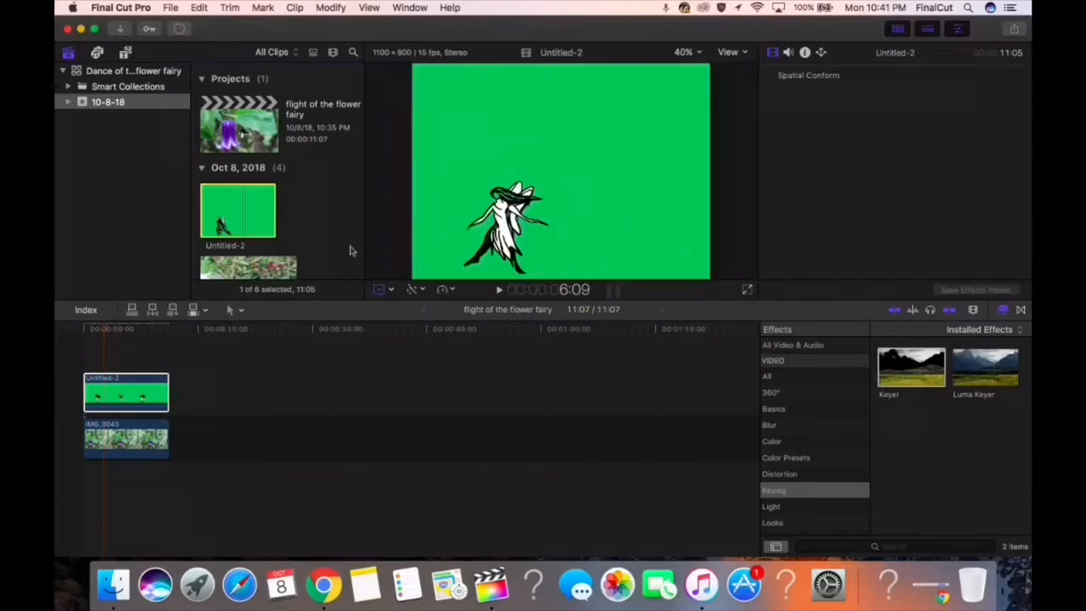
left_click(129, 437)
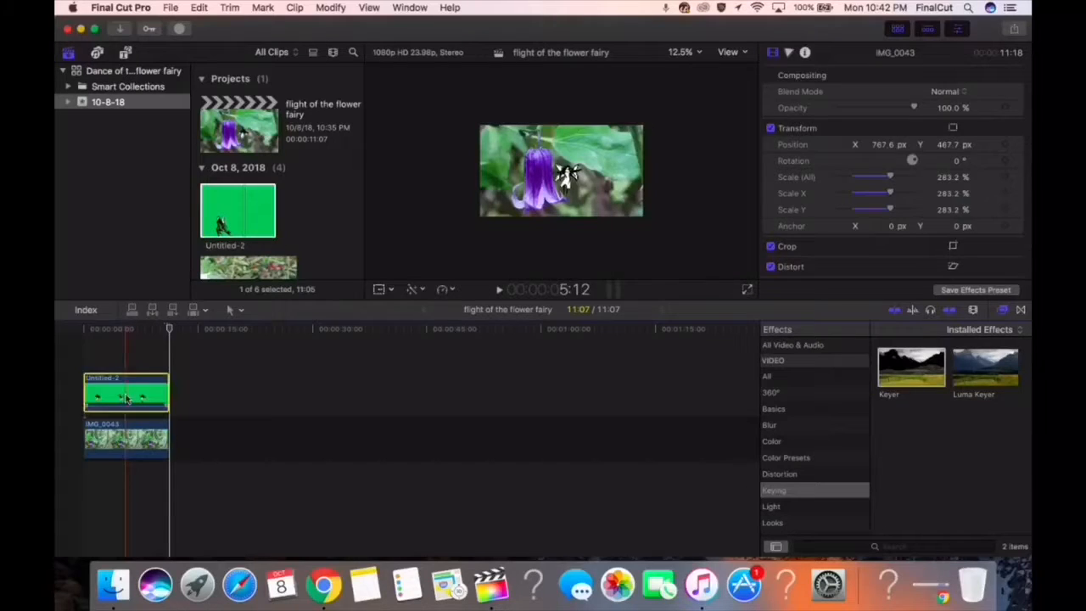
left_click_drag(125, 398, 126, 398)
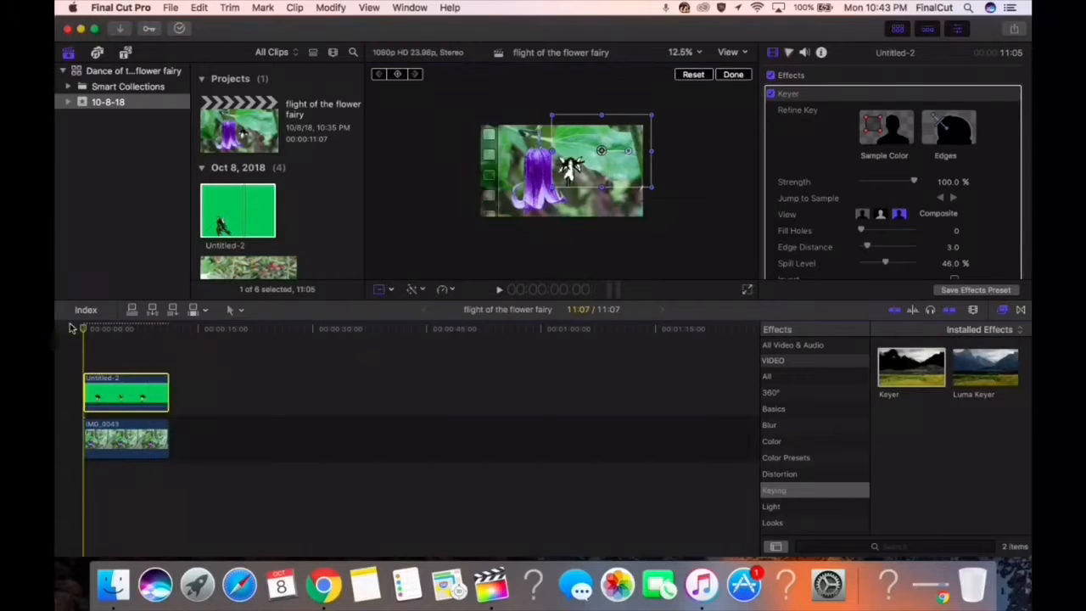
left_click(747, 289)
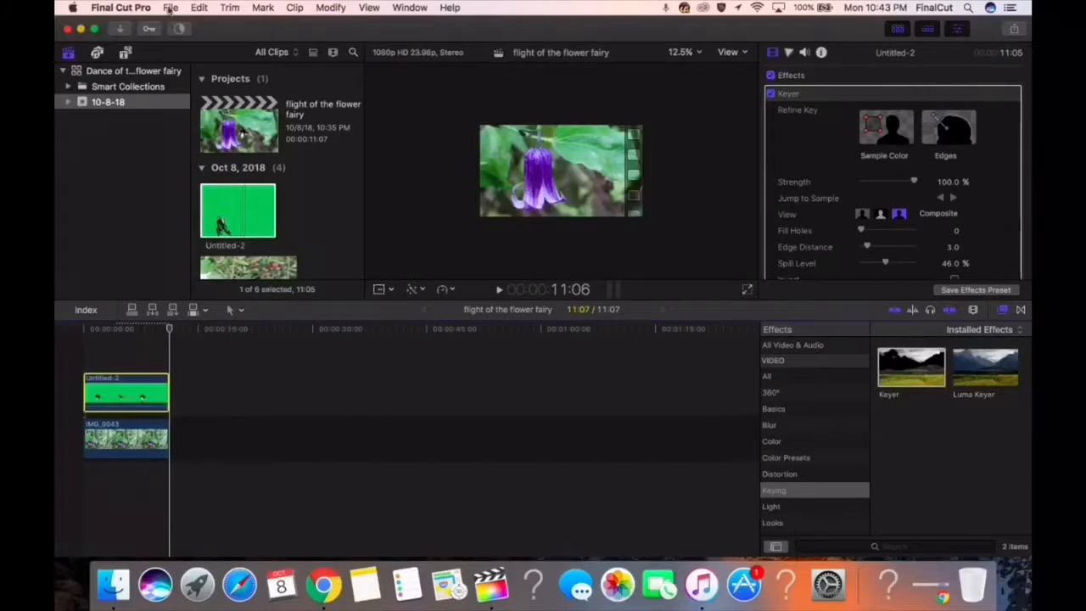
Copy the Untitled-2 clip and try pasting it after the original, undoing that paste
left_click(198, 8)
left_click(207, 71)
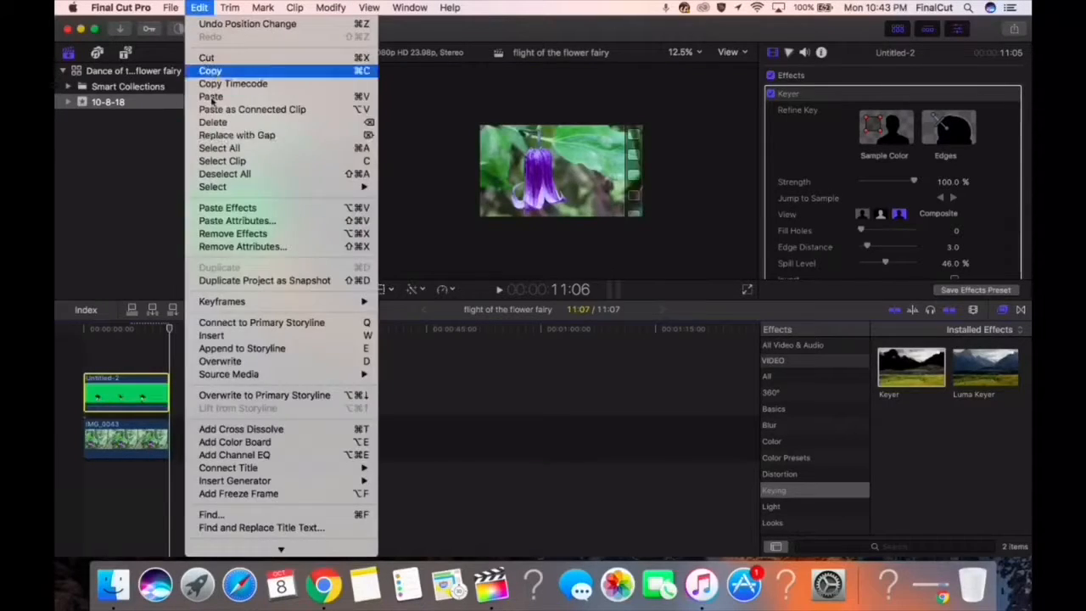
left_click(199, 399)
left_click(199, 8)
left_click(207, 97)
key("super+z")
Extend the IMG_0043 background to 22:14 and paste the copied Untitled-2 clip directly after the first one
left_click_drag(168, 445, 253, 439)
left_click(173, 403)
left_click(198, 7)
left_click(222, 98)
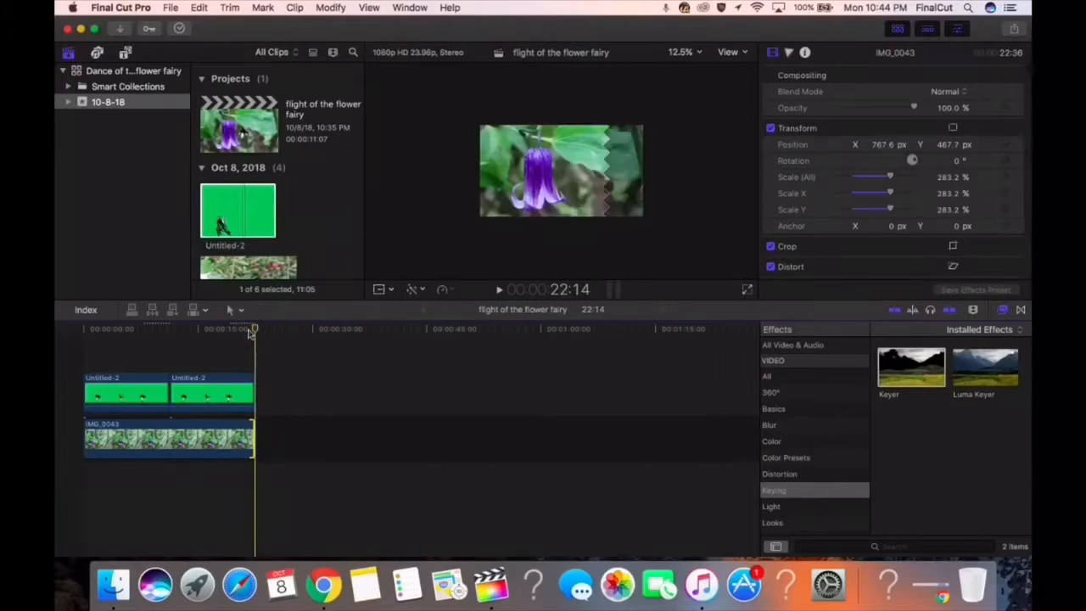
Preview the sequence full screen and restore the second Untitled-2 clip's trimmed end to the end of the background photo
left_click(747, 290)
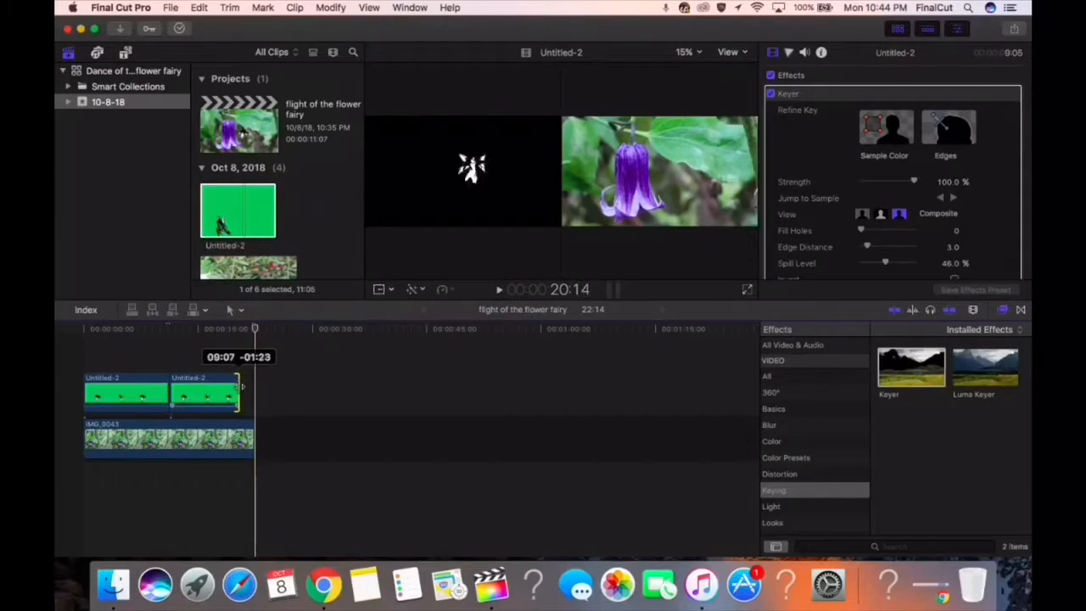
left_click_drag(239, 387, 255, 387)
Review the second fairy pass full screen, cut the second Untitled-2 clip at 19:13, and delete the piece after the cut
left_click(747, 289)
left_click_drag(643, 560, 617, 559)
key("Escape")
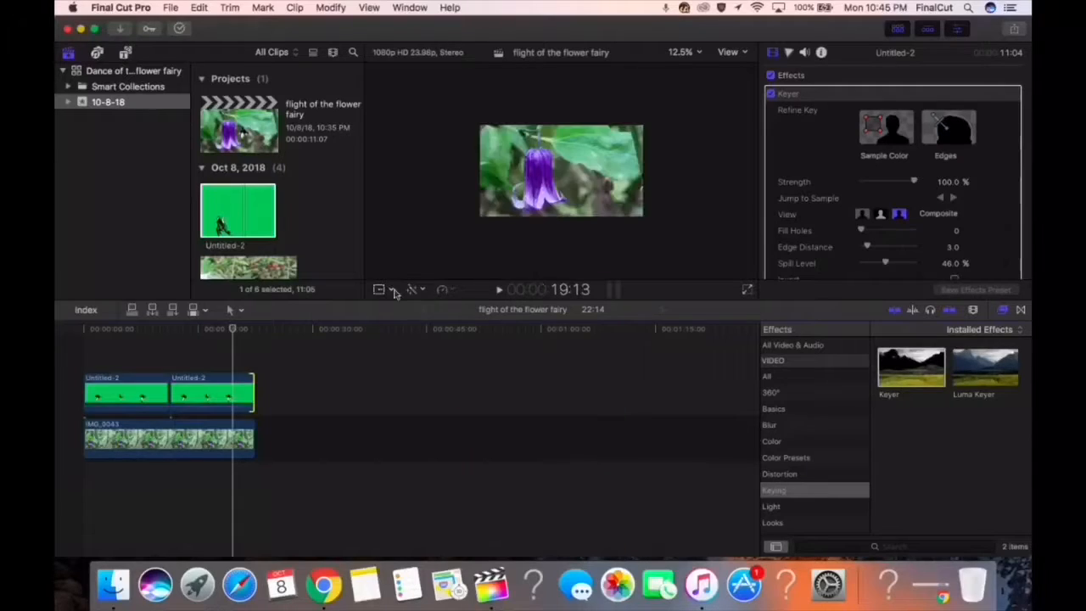
left_click(241, 311)
left_click(252, 387)
left_click(233, 390)
key("a")
left_click(247, 391)
key("Delete")
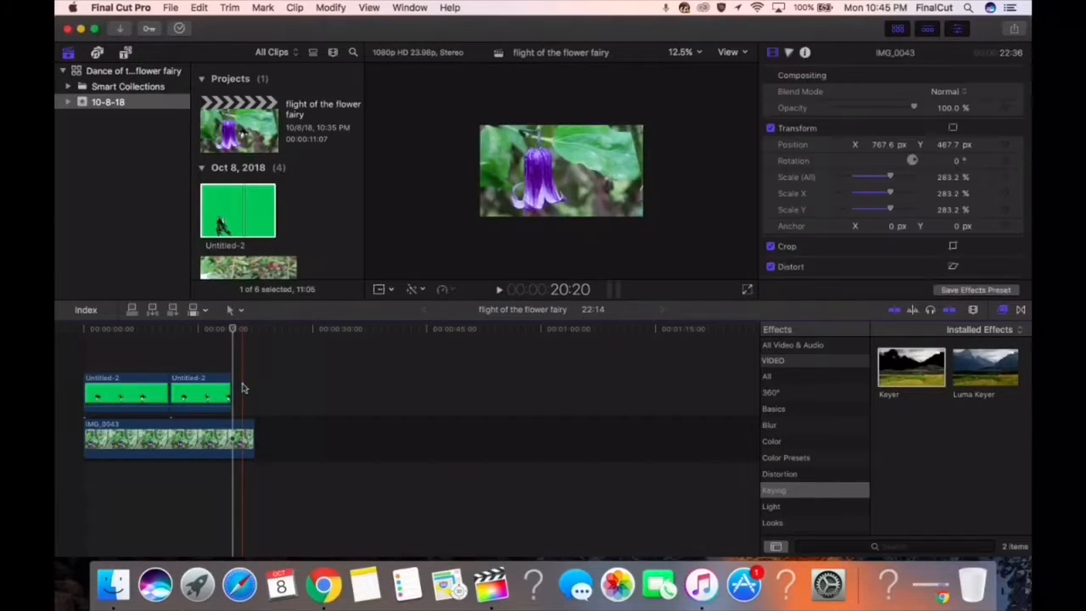
Preview the sequence from the start and shorten the second Untitled-2 clip to 04:10, starting directly after the first clip
left_click_drag(214, 331, 83, 331)
left_click(747, 291)
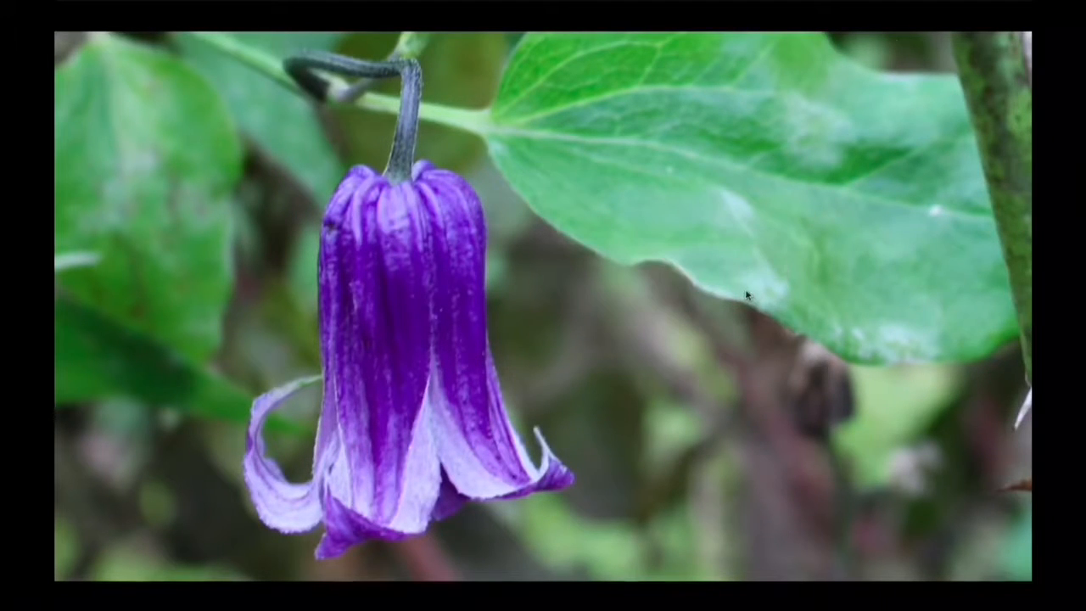
mouse_move(613, 560)
left_click_drag(613, 560, 544, 559)
key("Escape")
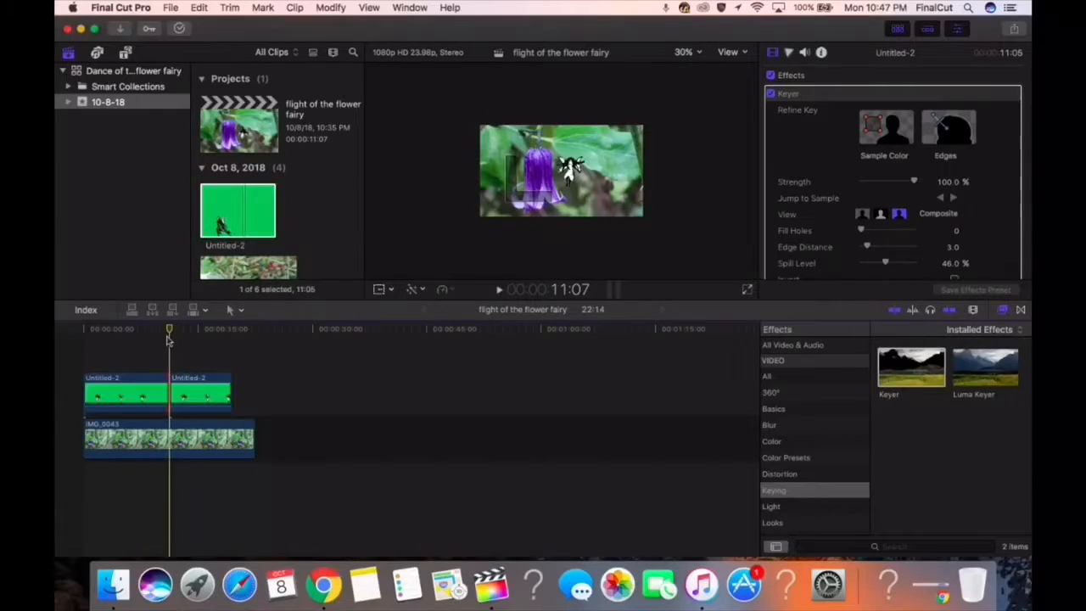
mouse_move(165, 391)
left_mouse_down()
mouse_move(196, 393)
mouse_move(170, 393)
left_mouse_up()
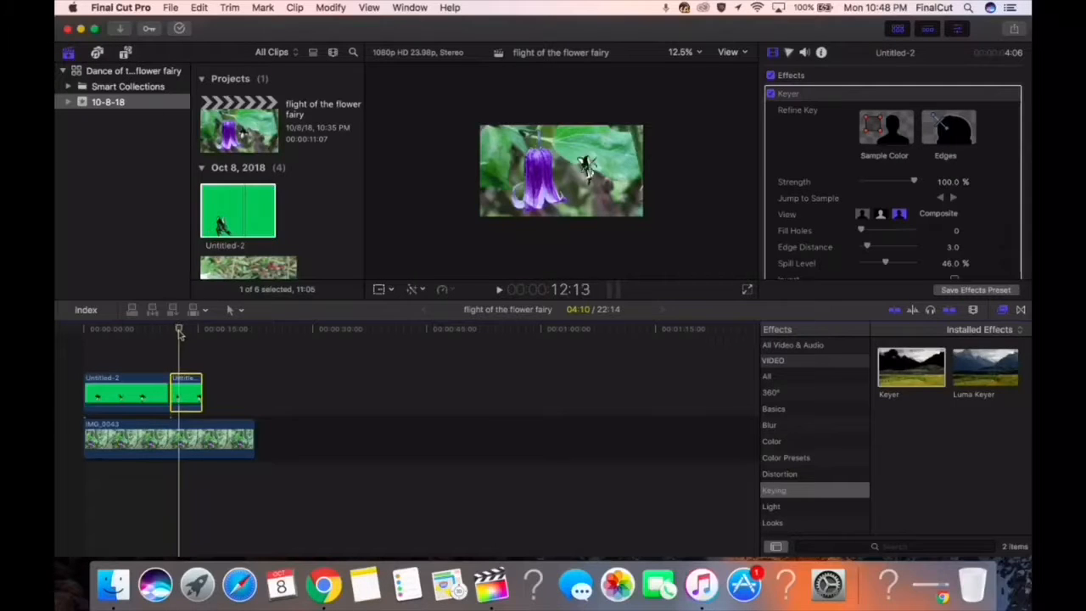
Check the transition full screen, cut the first Untitled-2 clip at 9:08, and delete its remainder
left_click(746, 290)
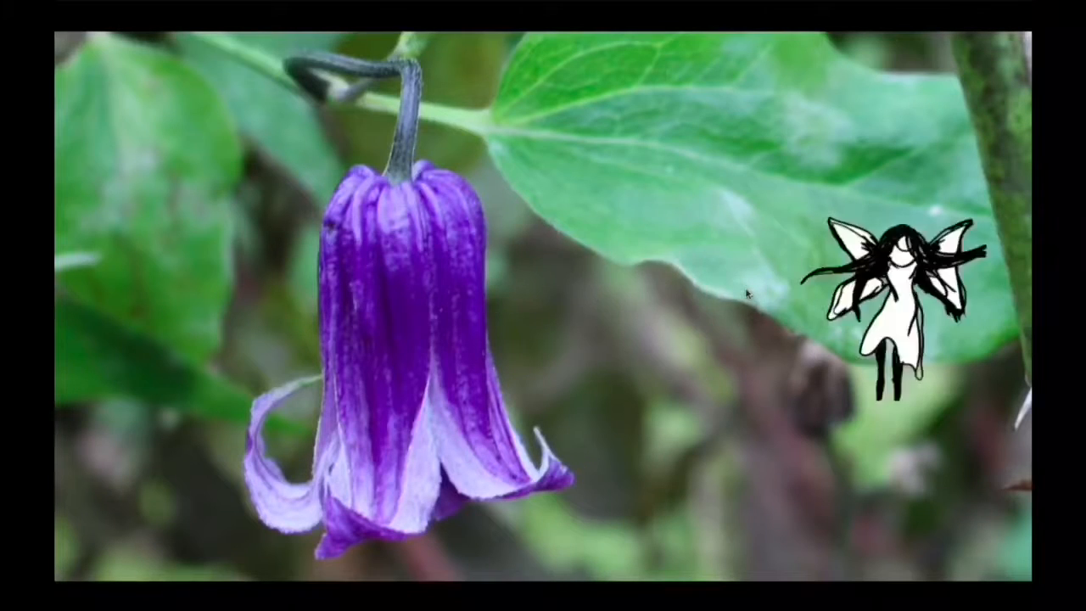
left_click_drag(564, 559, 526, 559)
key("Escape")
key("o")
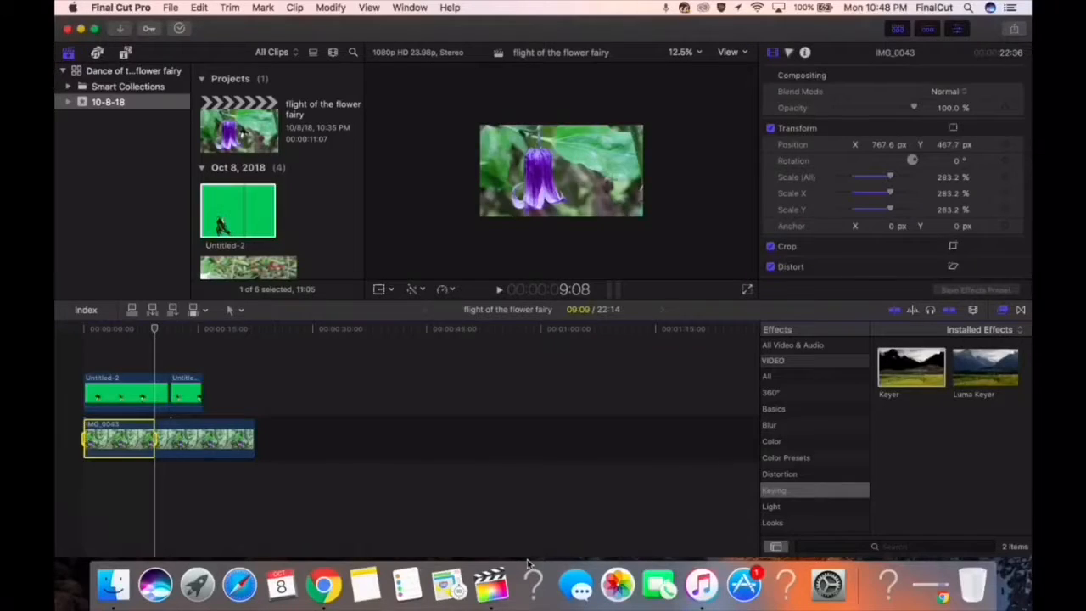
left_click(155, 400)
left_click(153, 439)
left_click(229, 309)
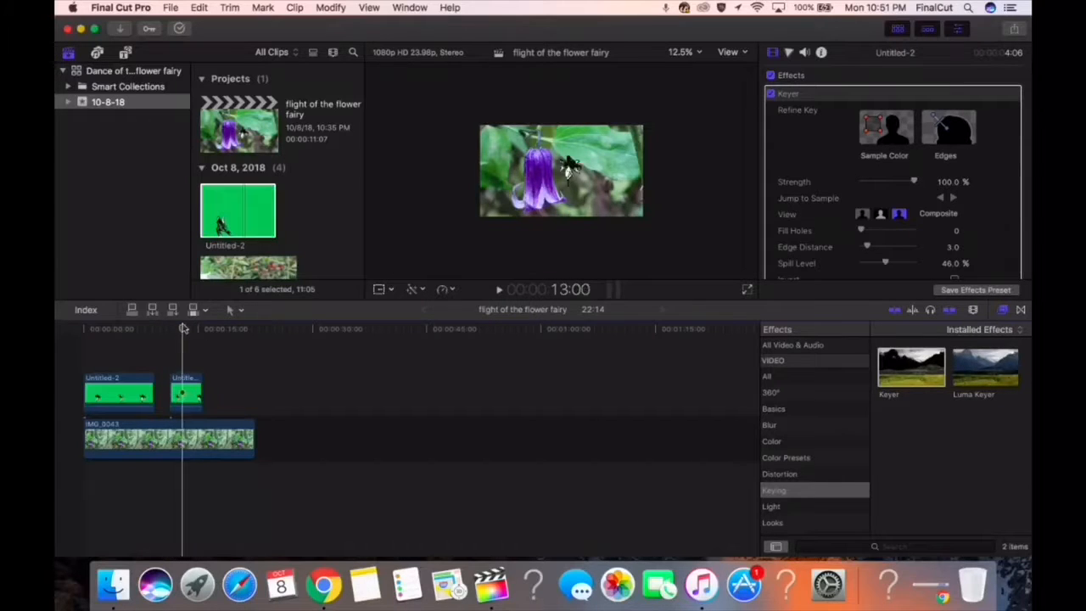
Arrange four short Untitled-2 clips end to end above IMG_0043 and trim the background photo to 21:08
left_click_drag(169, 386, 169, 384)
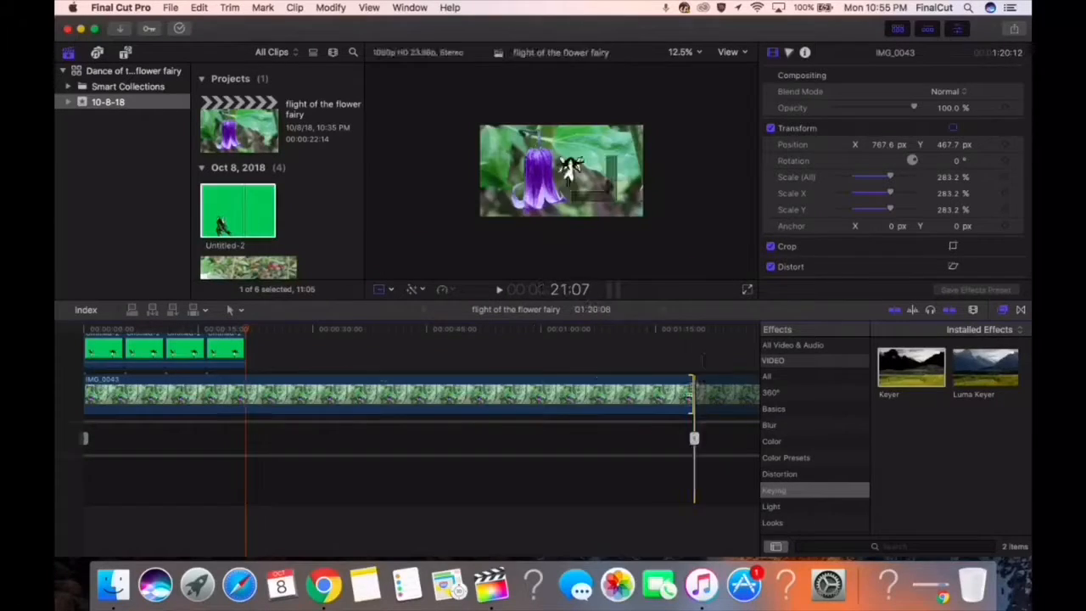
left_click(235, 310)
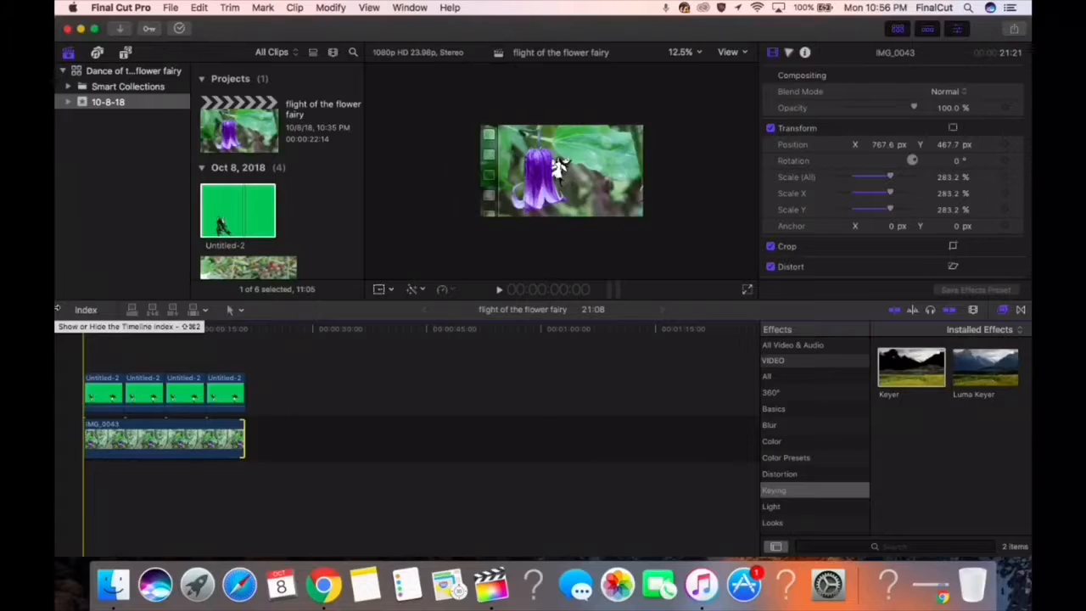
Switch to Gmail, search the mail for "essence", and download the attachment Essence-Of-Time.m4a
left_click(535, 118)
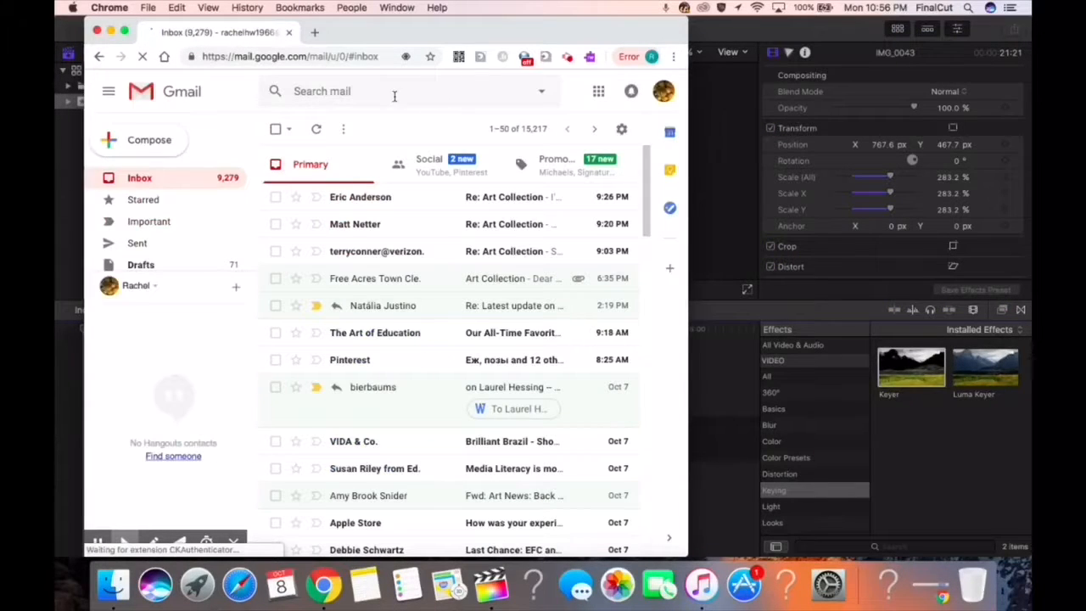
type("essence")
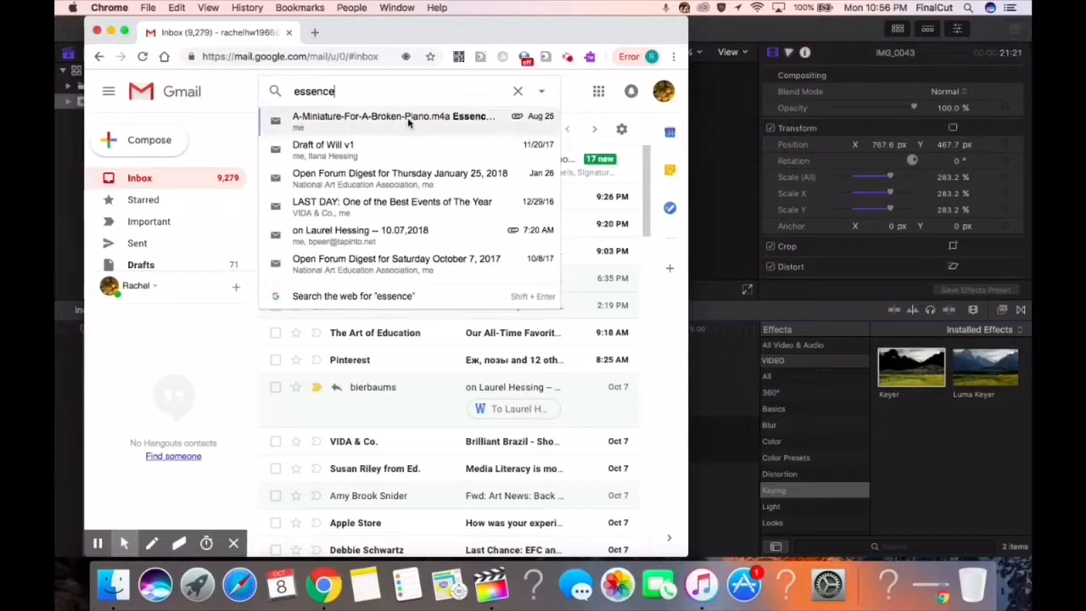
left_click(381, 119)
left_click(469, 348)
In Finder, move Essence-Of-Time.m4a from All My Files to the desktop and close the Finder window
left_click(112, 584)
left_click(67, 29)
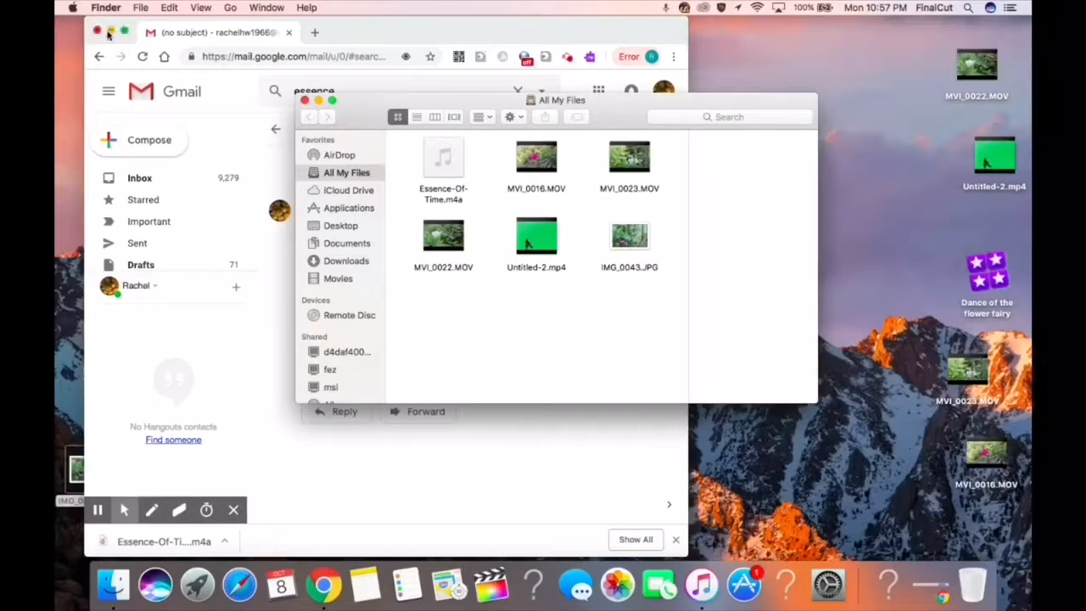
left_click_drag(444, 158, 931, 257)
left_click(304, 100)
Switch to Final Cut Pro, import Essence-Of-Time.m4a from the desktop into event 10-8-18, and locate it among the event's clips
left_click(490, 584)
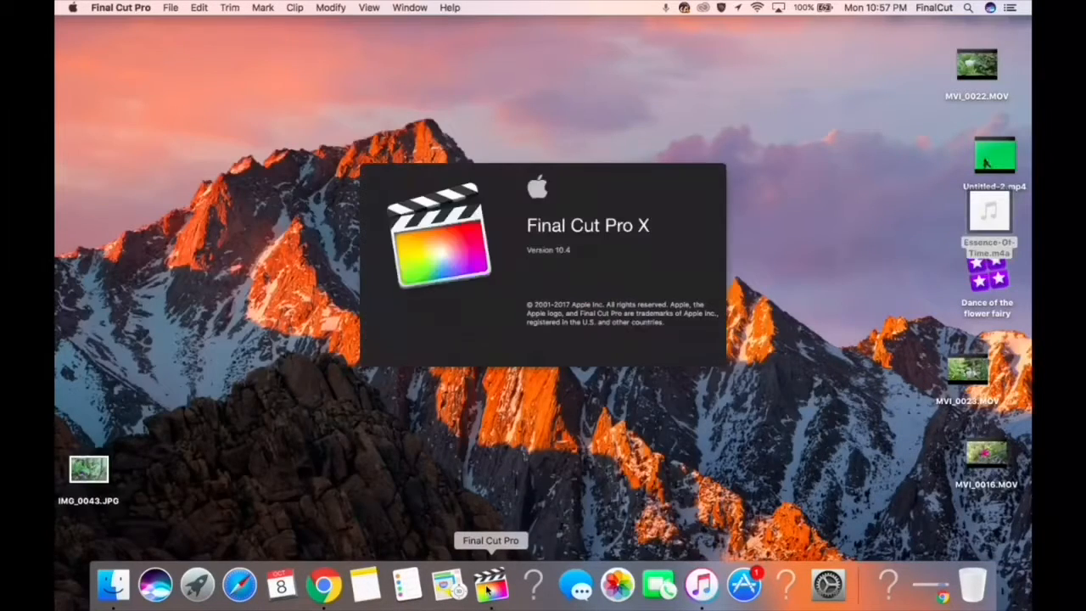
left_click(170, 8)
mouse_move(223, 92)
left_click(403, 93)
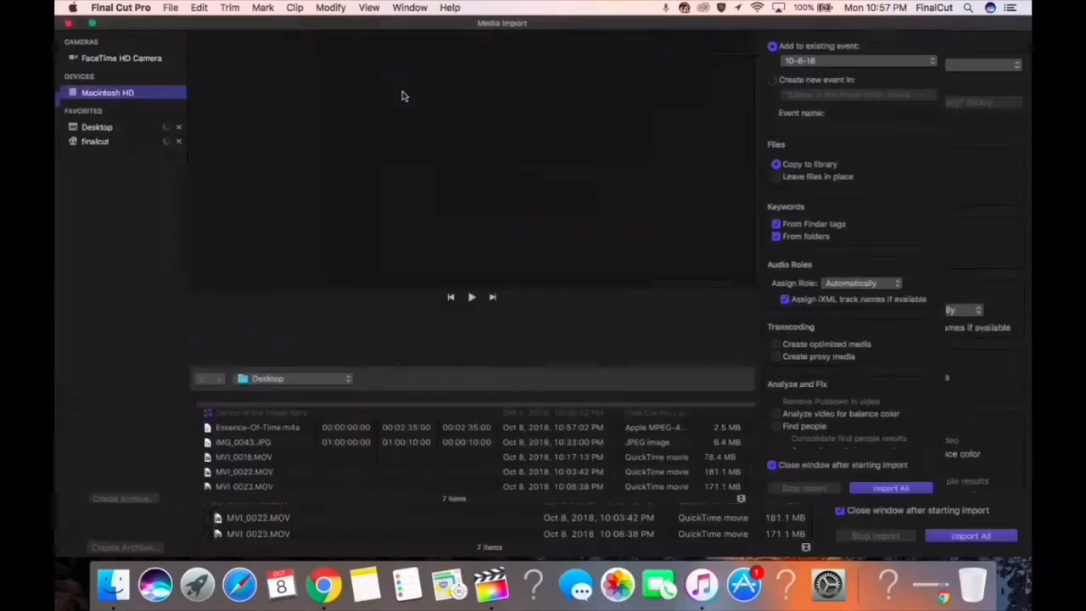
right_click(293, 467)
left_click(975, 536)
scroll(288, 245, "down", 5)
left_click(288, 244)
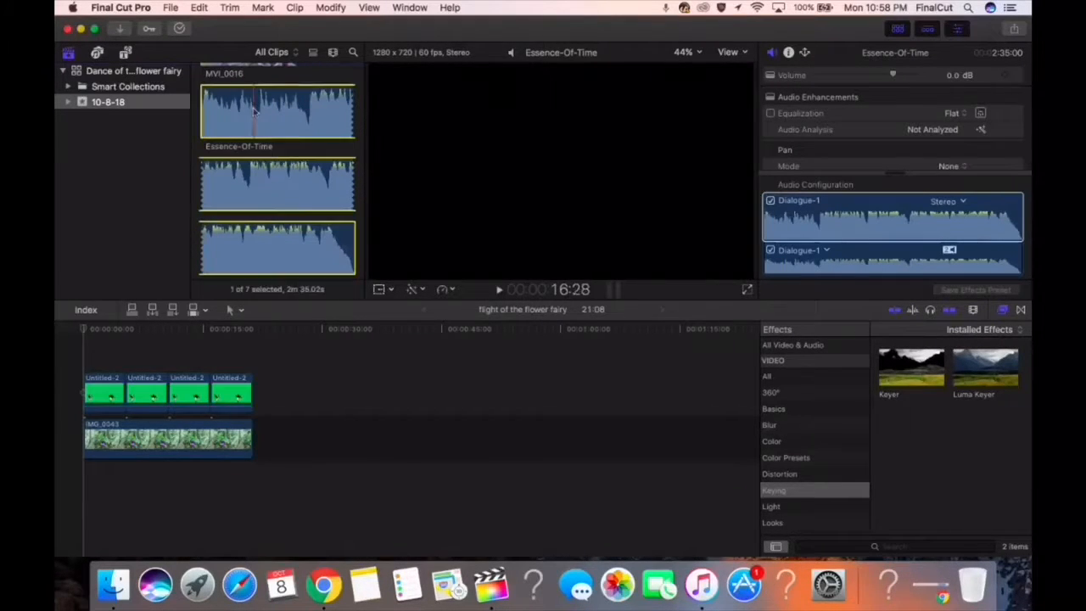
Place Essence-Of-Time below IMG_0043 from the sequence start, cut it with the Blade at the photo's end, and delete the remainder
left_click_drag(254, 111, 90, 486)
left_click(236, 310)
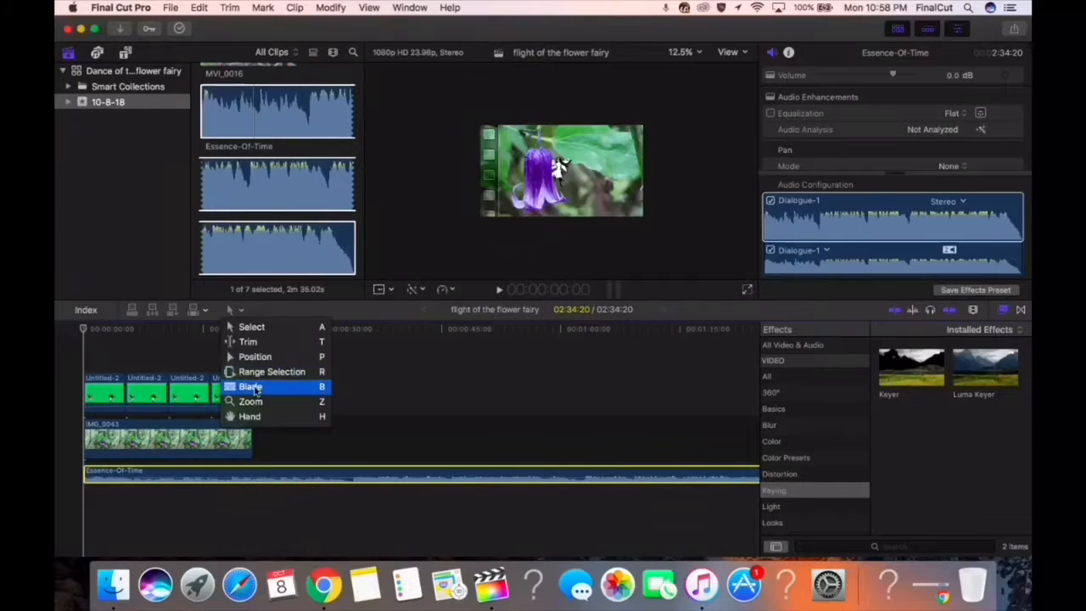
left_click(255, 387)
left_click(253, 475)
left_click(236, 310)
left_click(255, 326)
left_click(307, 476)
key("Delete")
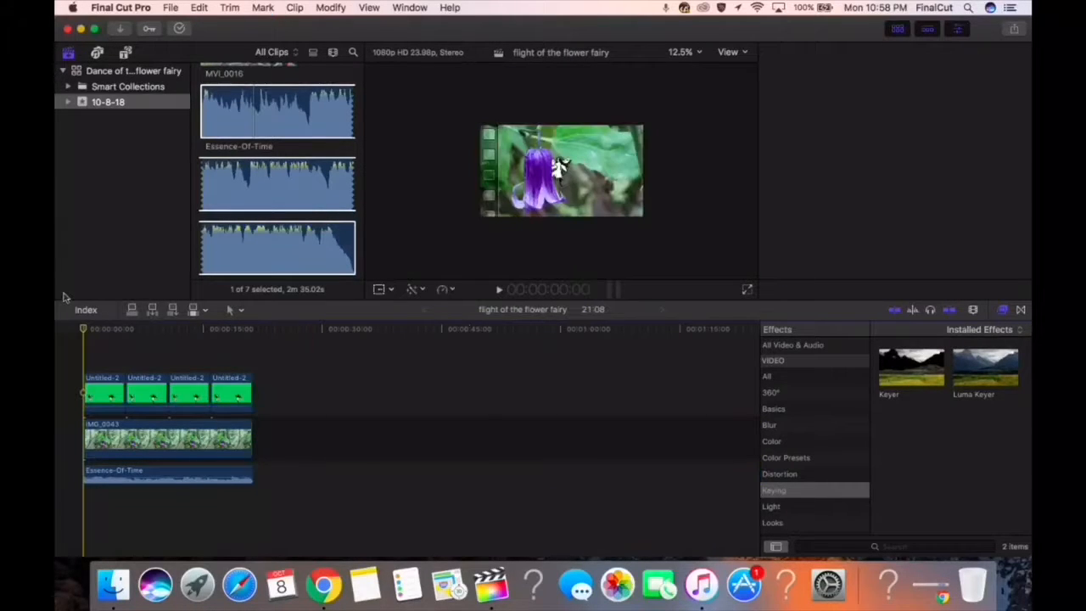
key("XF86AudioLowerVolume")
key("XF86AudioLowerVolume")
left_click(193, 480)
left_click(200, 8)
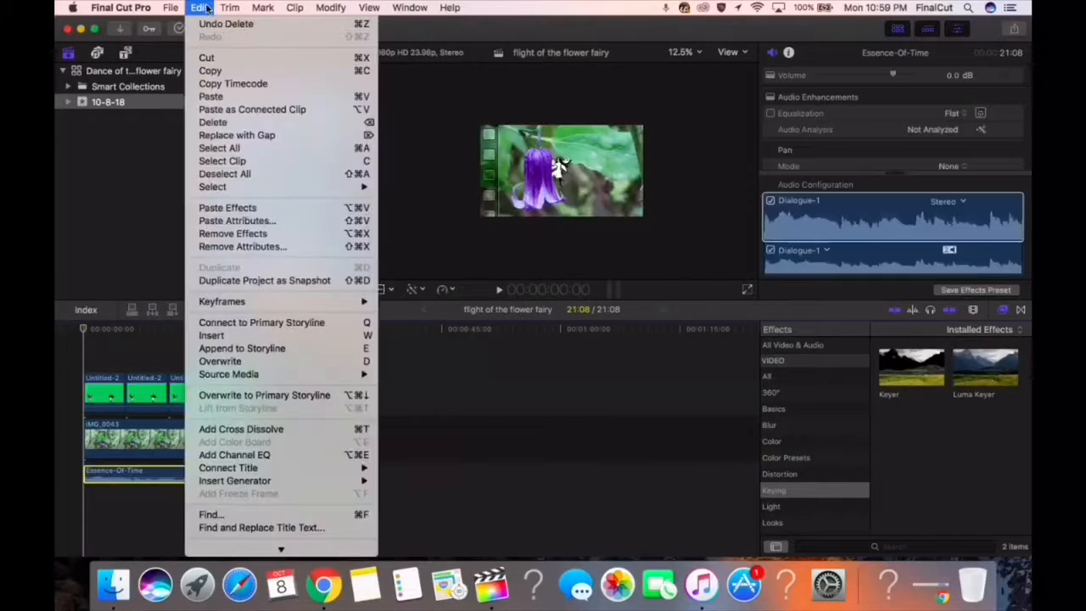
mouse_move(330, 8)
mouse_move(425, 127)
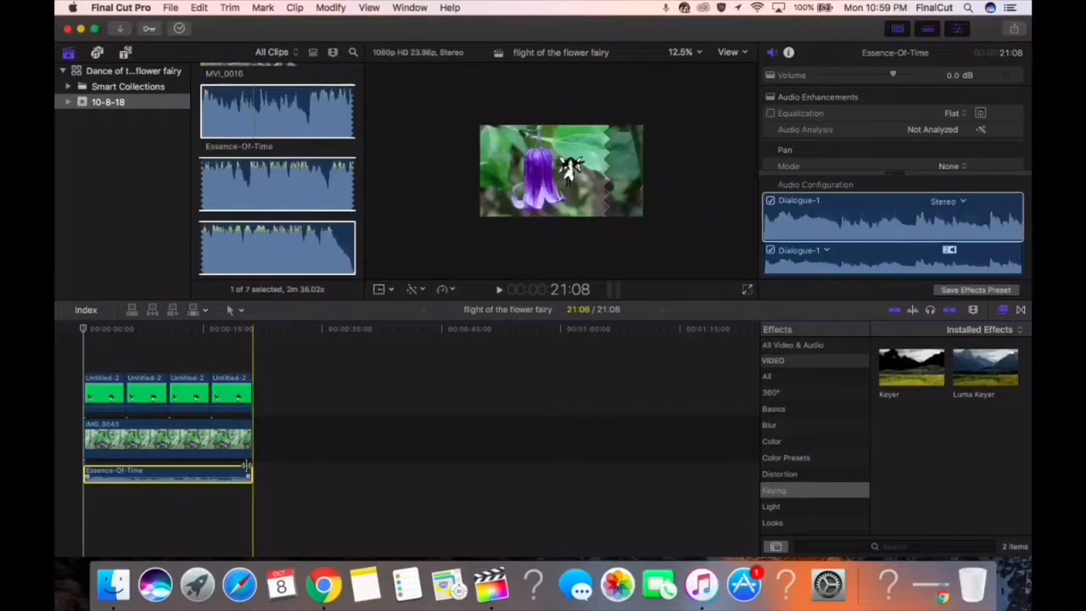
left_click(198, 8)
Play the sequence with its music full screen from the start, adjusting the system sound volume
left_click(748, 289)
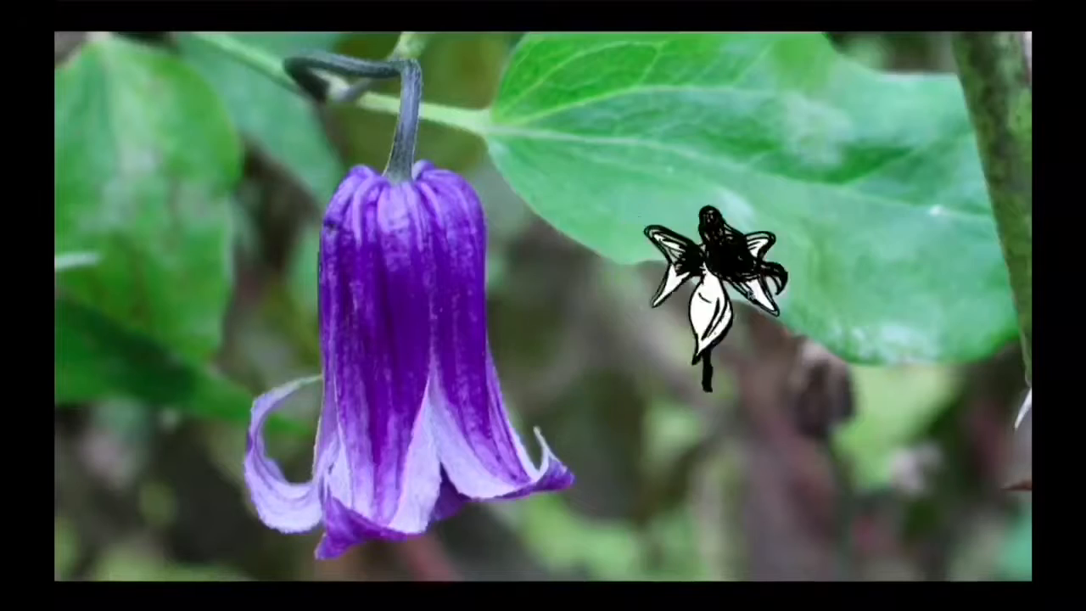
key("XF86AudioMute")
key("XF86AudioRaiseVolume")
key("XF86AudioLowerVolume")
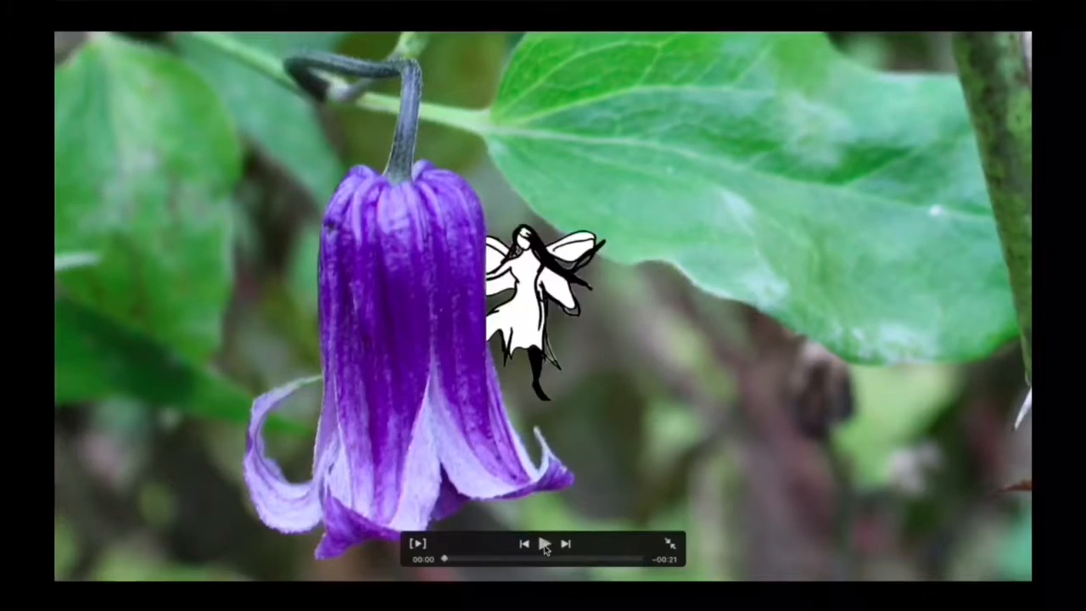
left_click(544, 544)
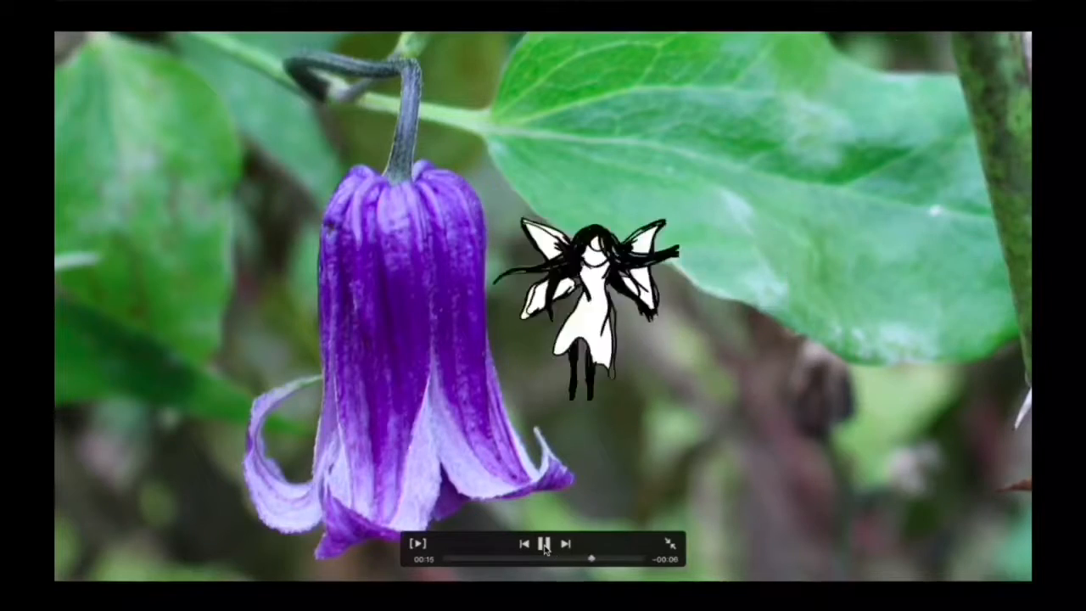
key("Escape")
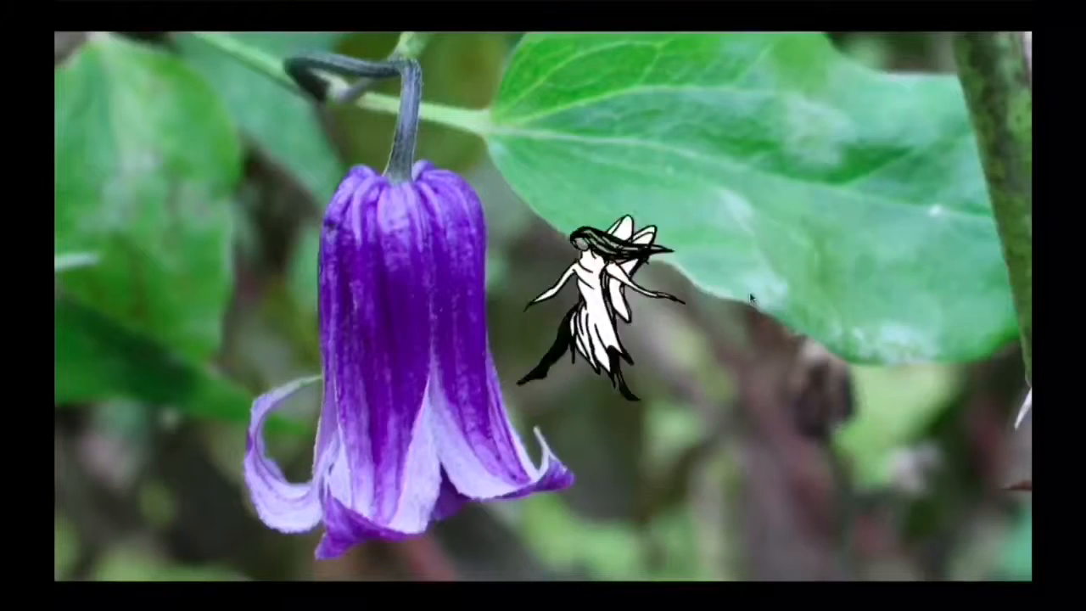
Shorten the fourth Untitled-2 clip to 4:05, checking the ending full screen
left_click(746, 289)
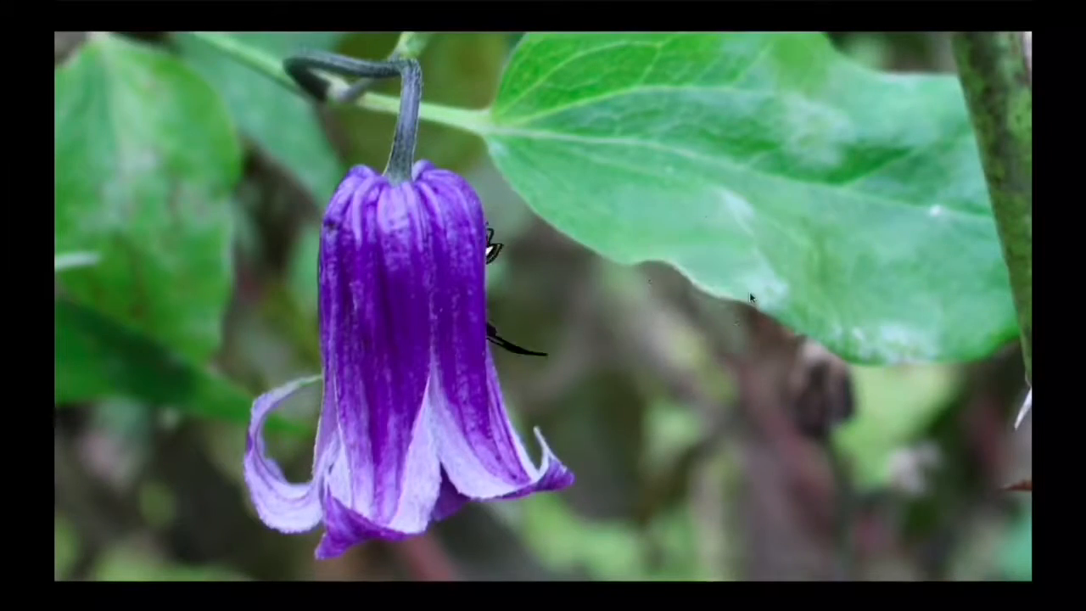
key("Escape")
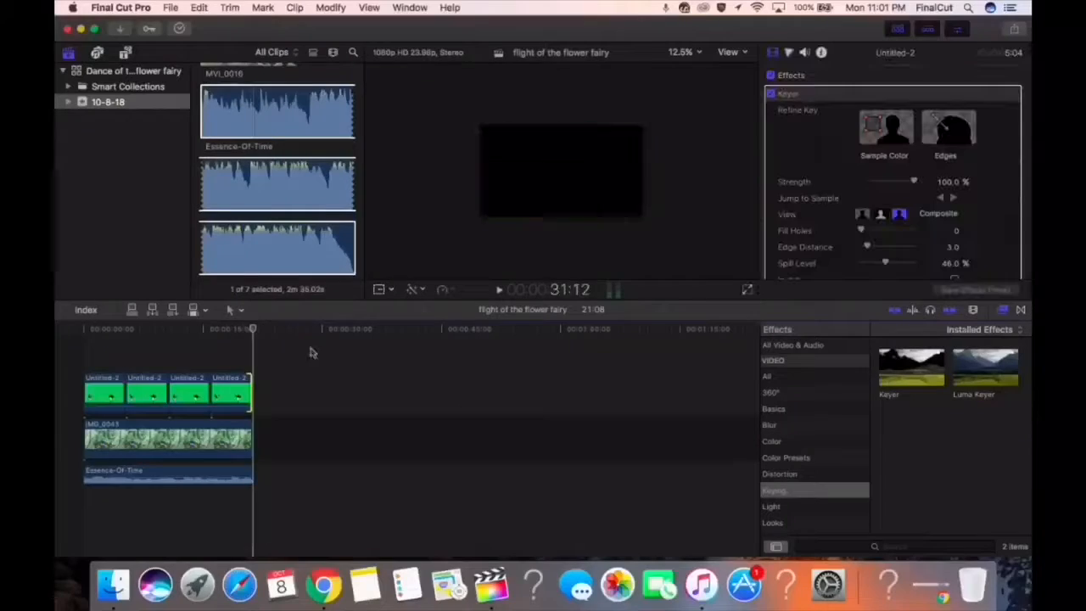
left_click(247, 384)
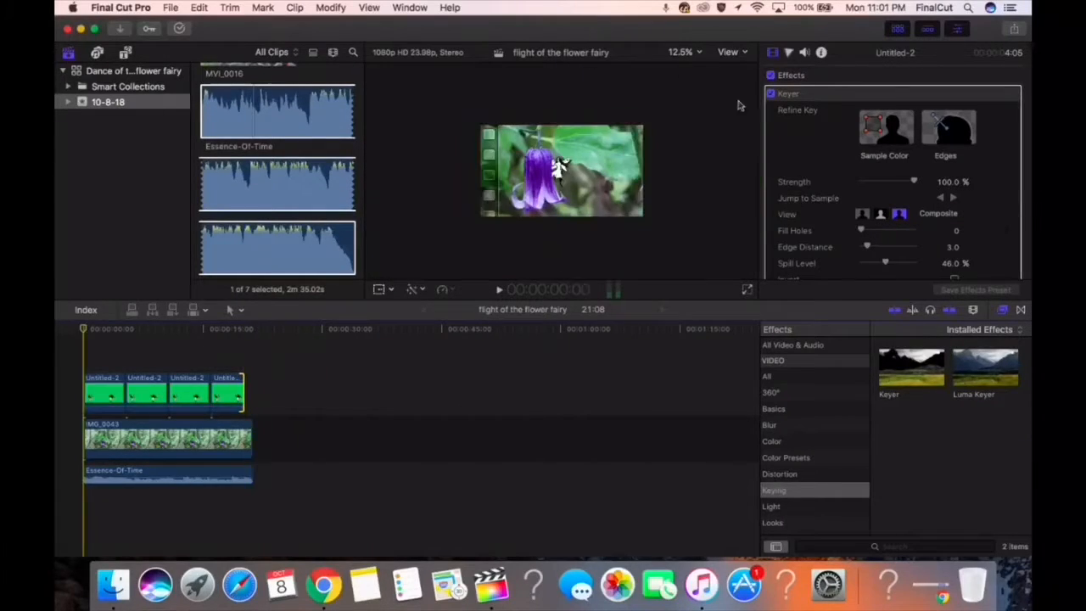
left_click(746, 290)
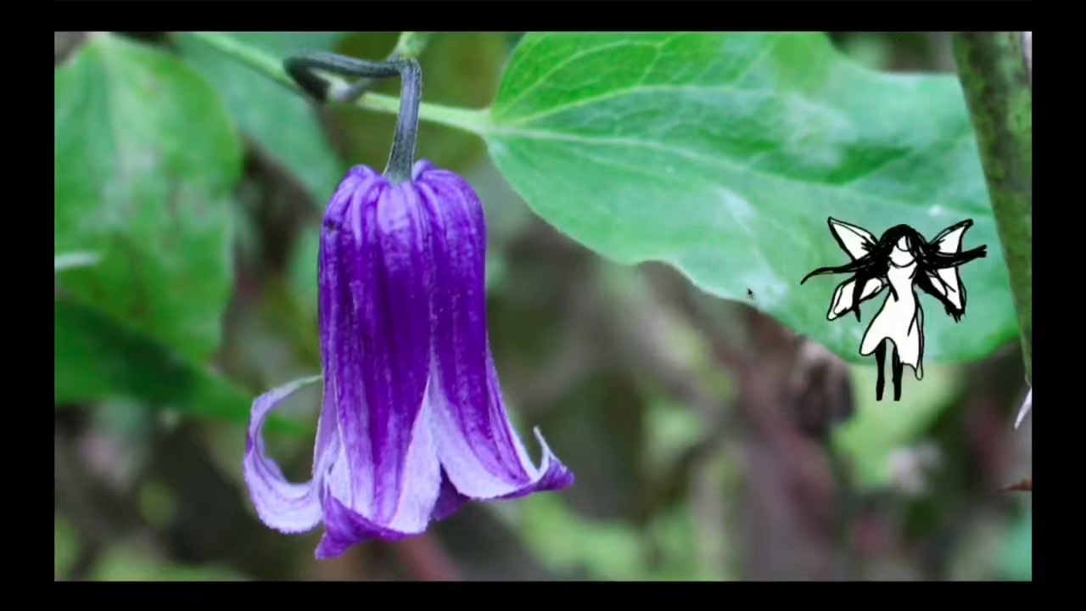
key("Escape")
Browse the transitions and audio effects for the Essence-Of-Time clip and lower its volume to -3.0 dB
left_click(251, 474)
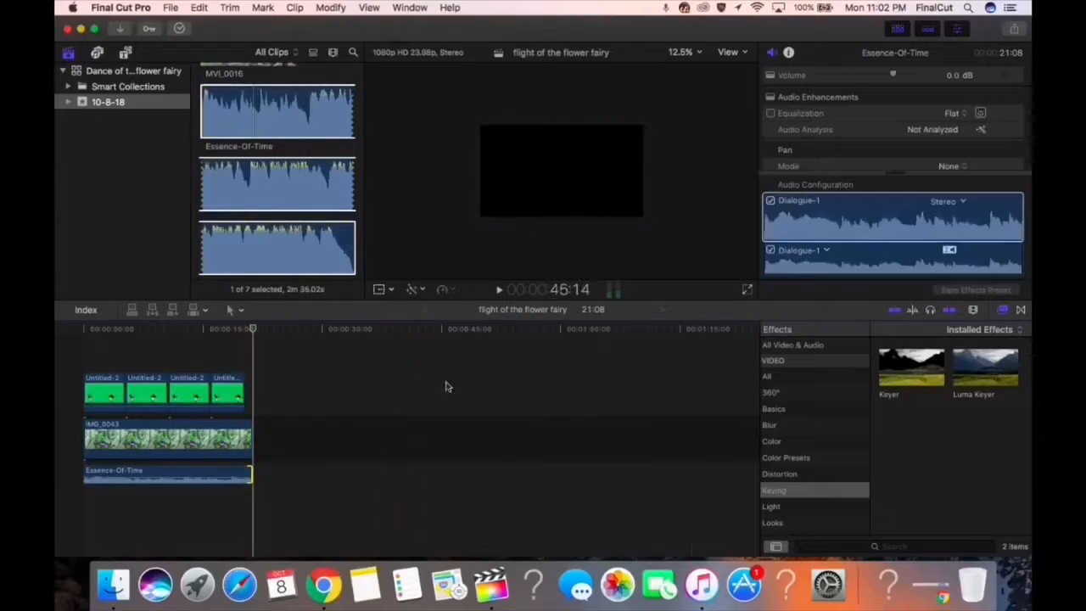
left_click_drag(864, 402, 864, 439)
left_click(1020, 310)
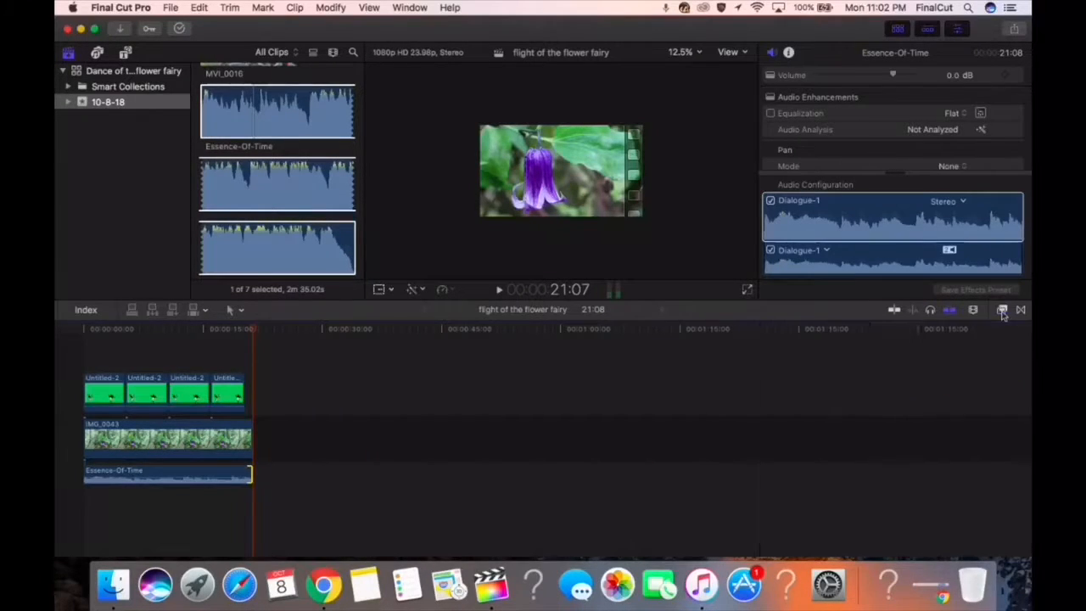
left_click(975, 312)
left_click(944, 310)
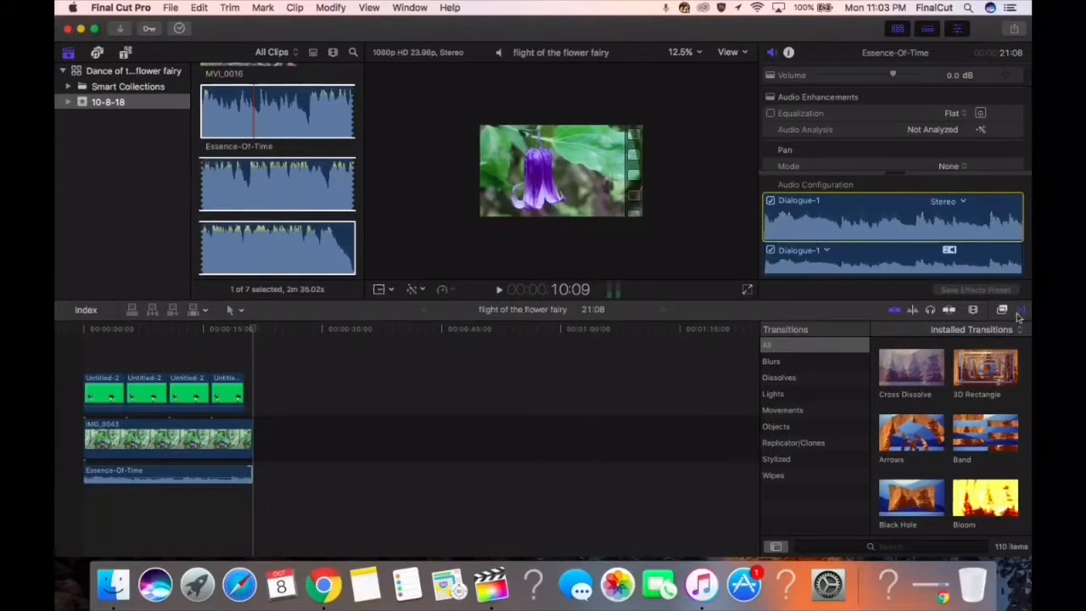
left_click(748, 291)
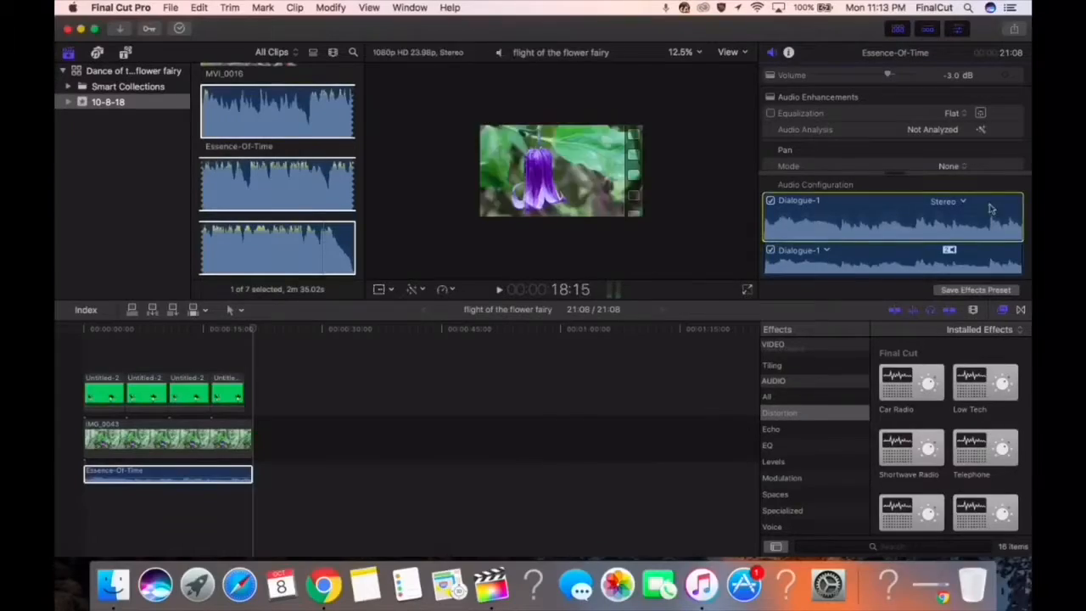
left_click(330, 8)
left_click(632, 167)
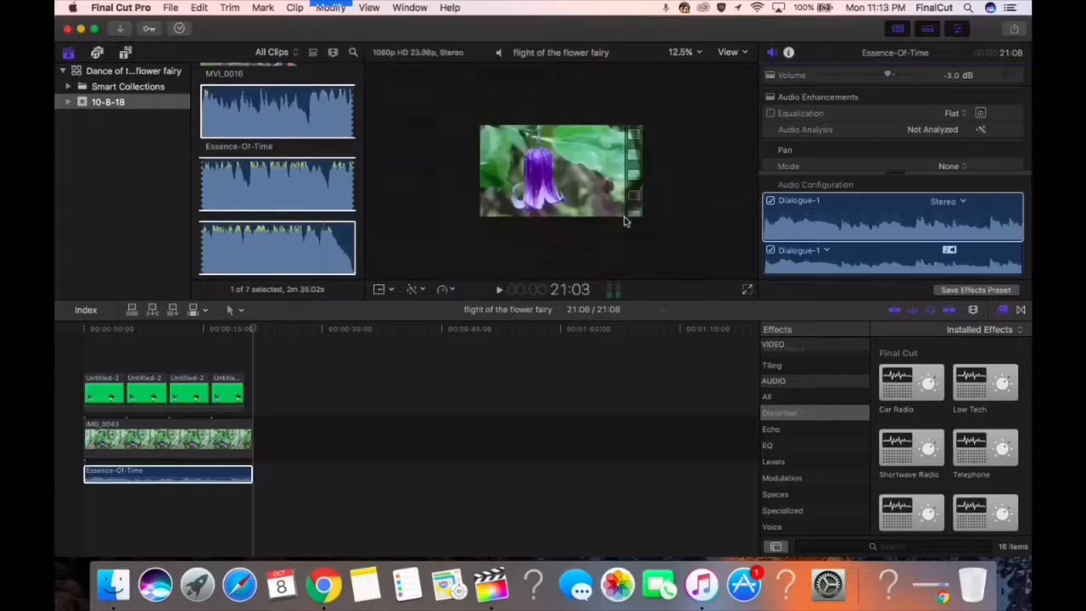
left_click(997, 41)
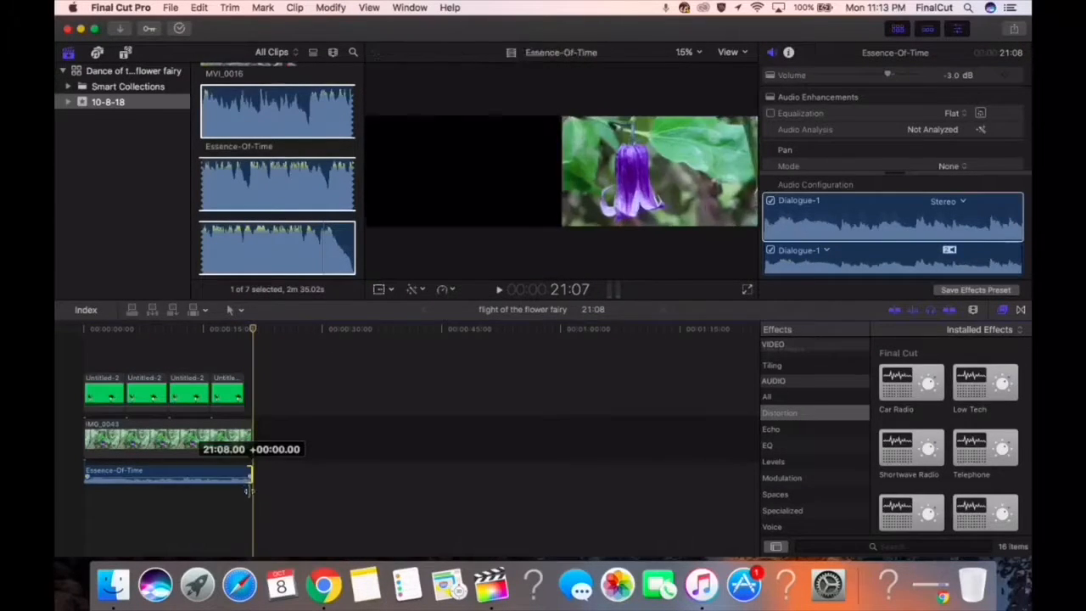
left_click(953, 254)
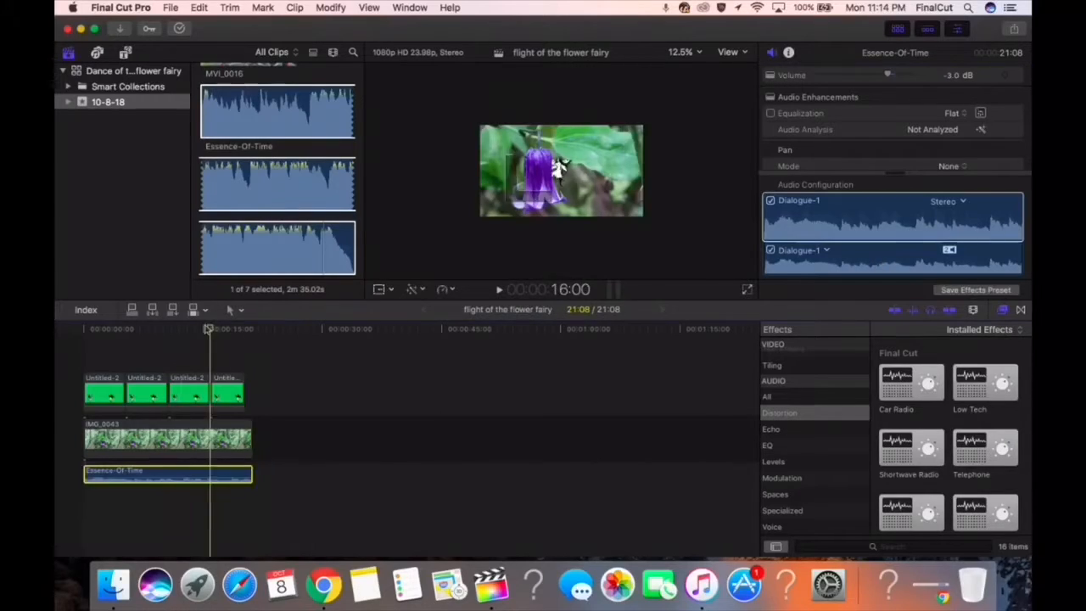
Try Essence-Of-Time at -7.0 dB and ending with the fourth Untitled-2 clip, playing the sequence full screen
key("shift+super+f")
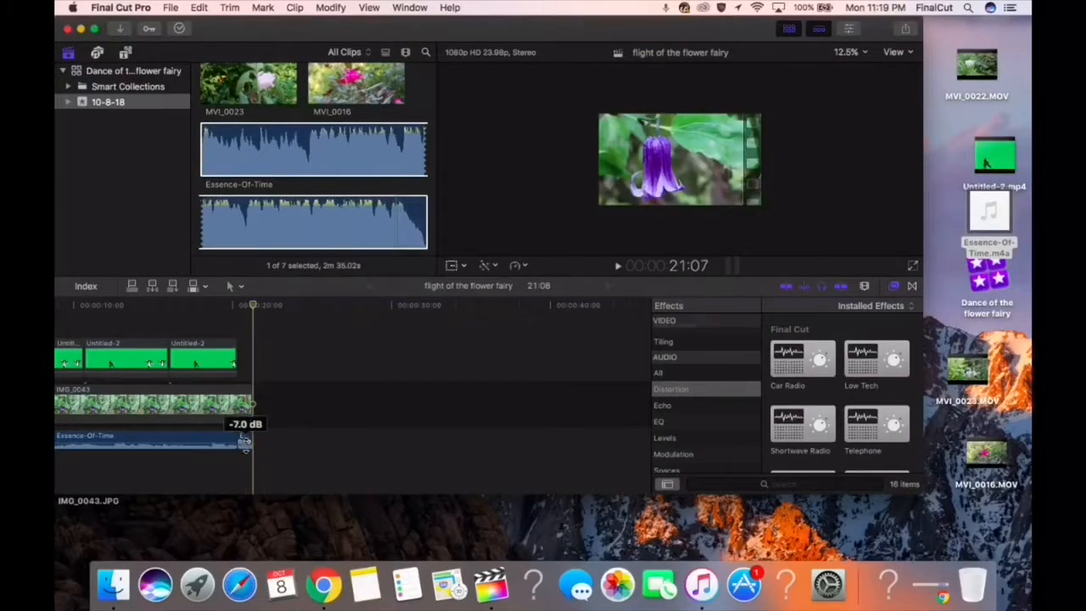
left_click(167, 305)
left_click(913, 266)
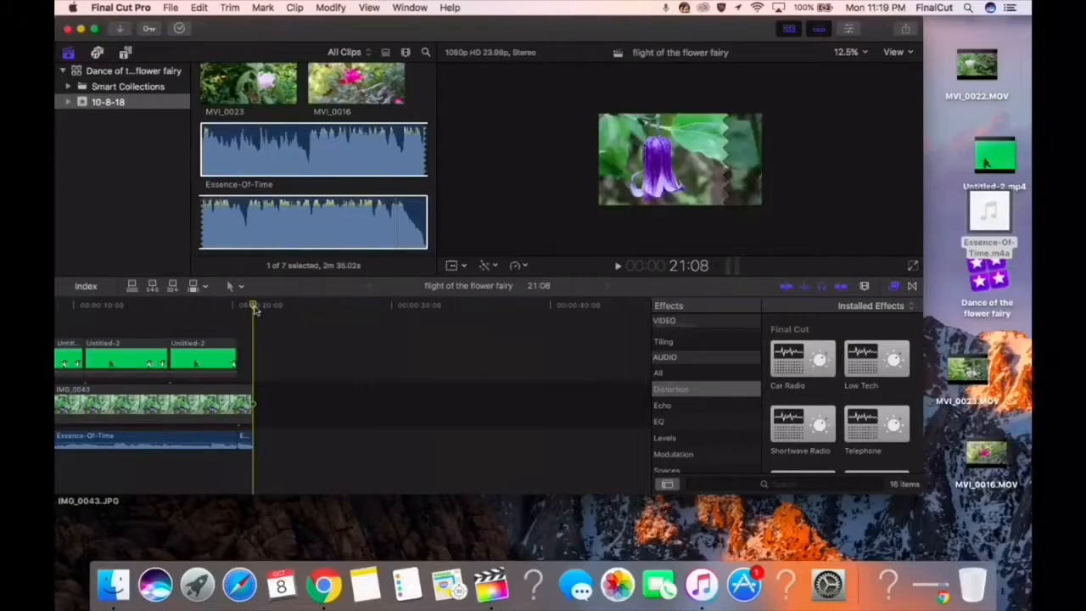
left_click(913, 267)
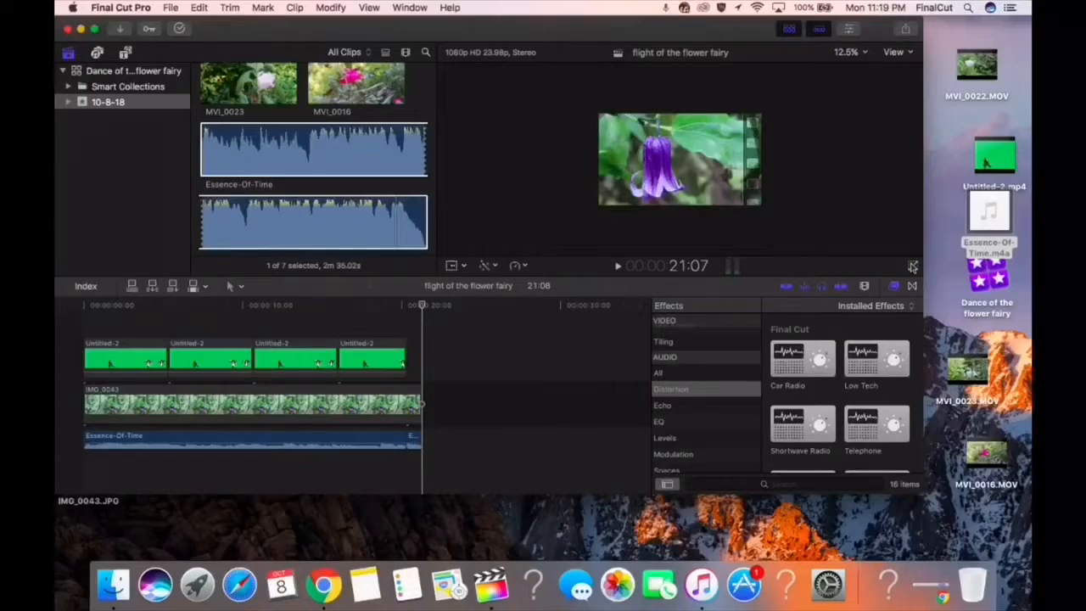
left_click(415, 439)
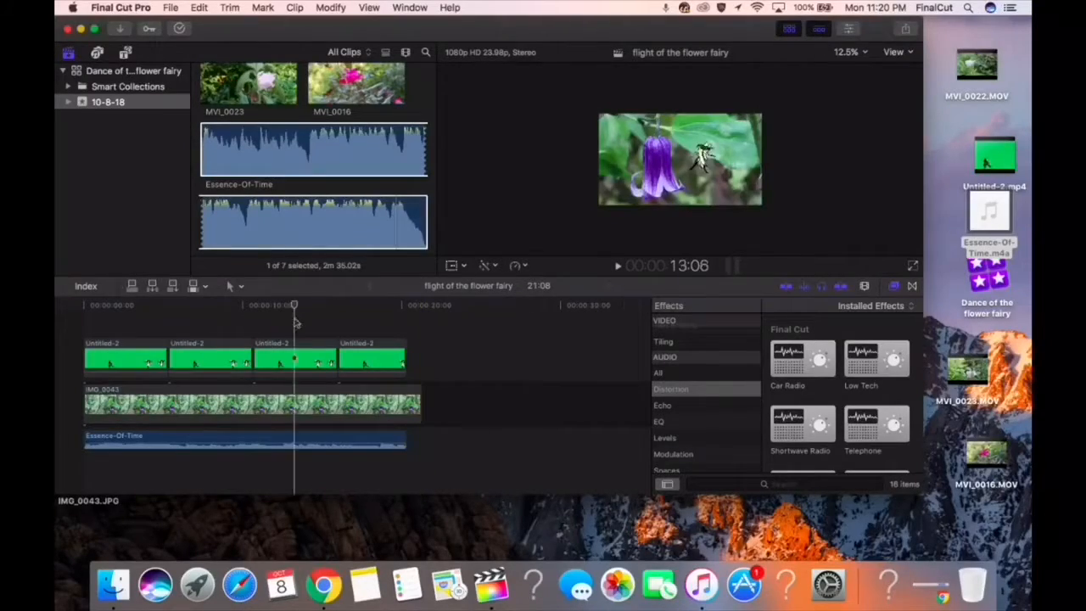
left_click(913, 267)
key("Escape")
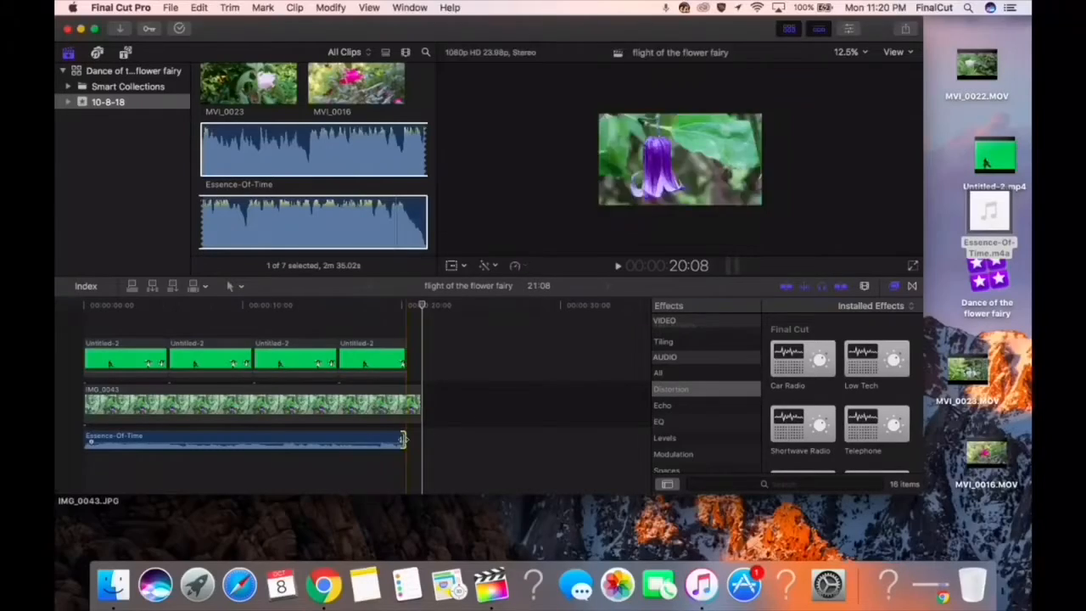
Extend Essence-Of-Time to the background photo's end, set its volume to -13.0 dB, and check it full screen
left_click_drag(402, 439, 417, 439)
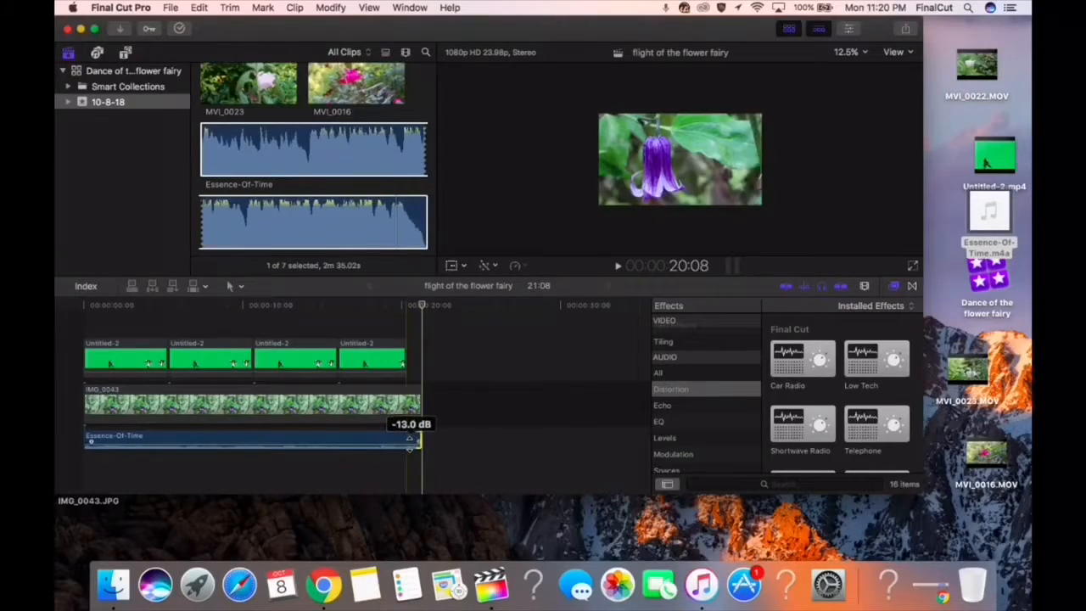
left_click(913, 267)
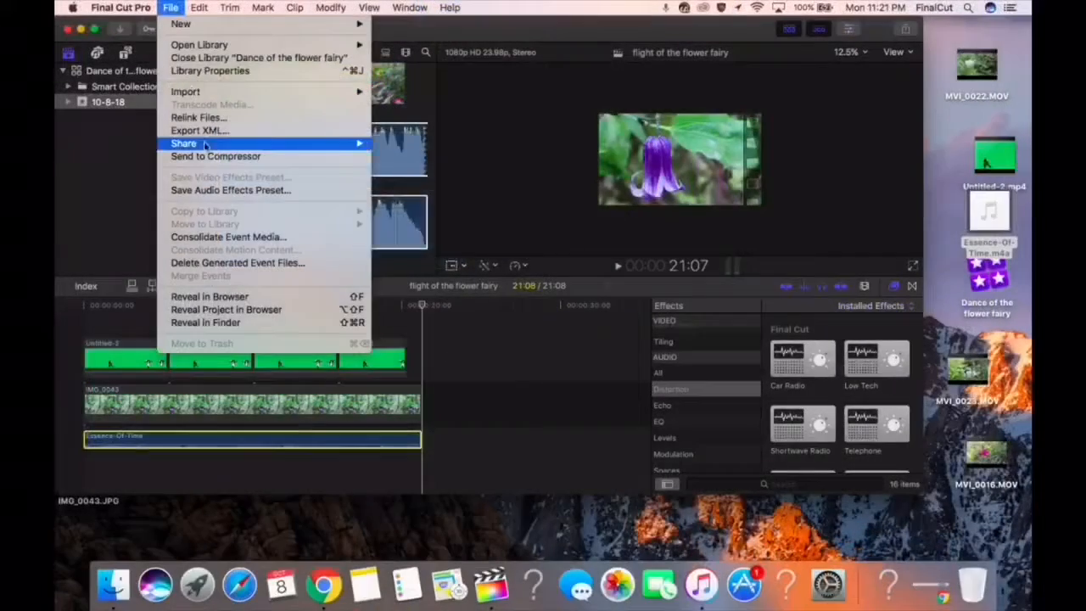
Export the project as a Master File with video and audio in H.264, named flight of the flower fairy
mouse_move(373, 140)
left_click(432, 161)
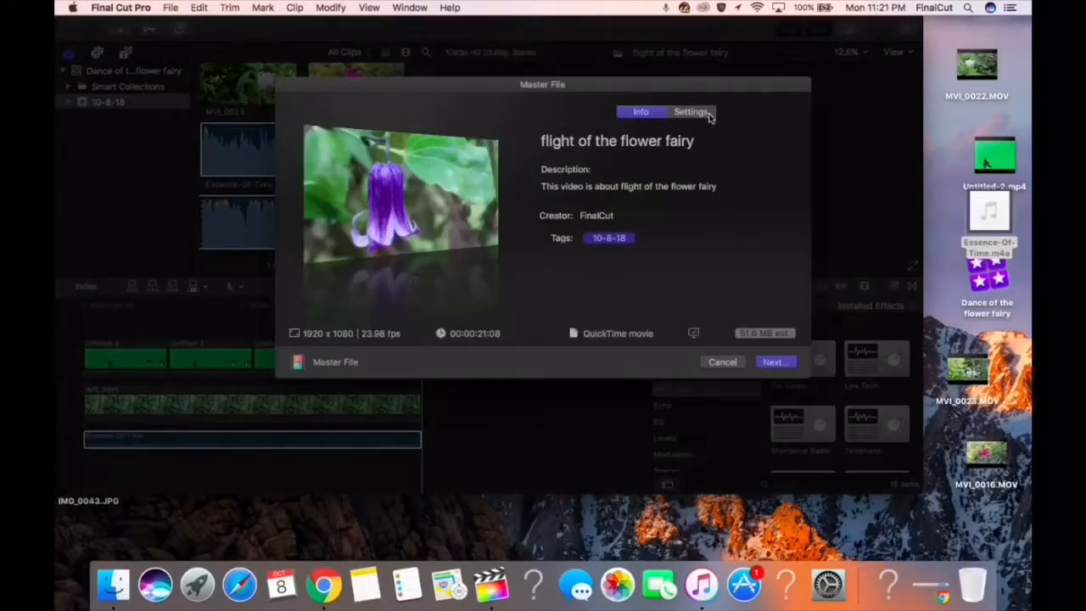
left_click(705, 112)
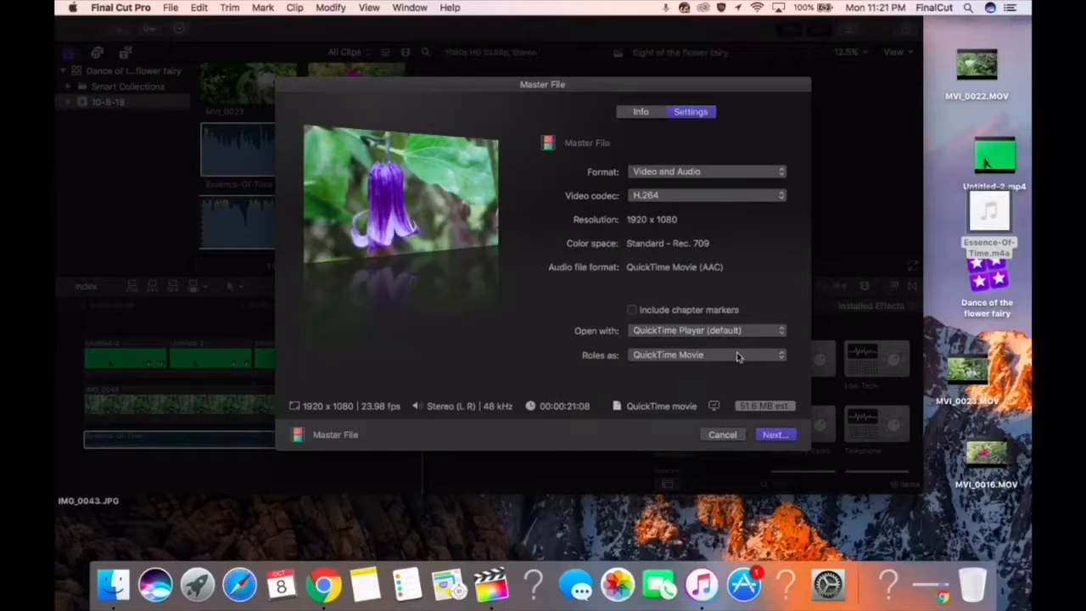
left_click(775, 436)
left_click(659, 175)
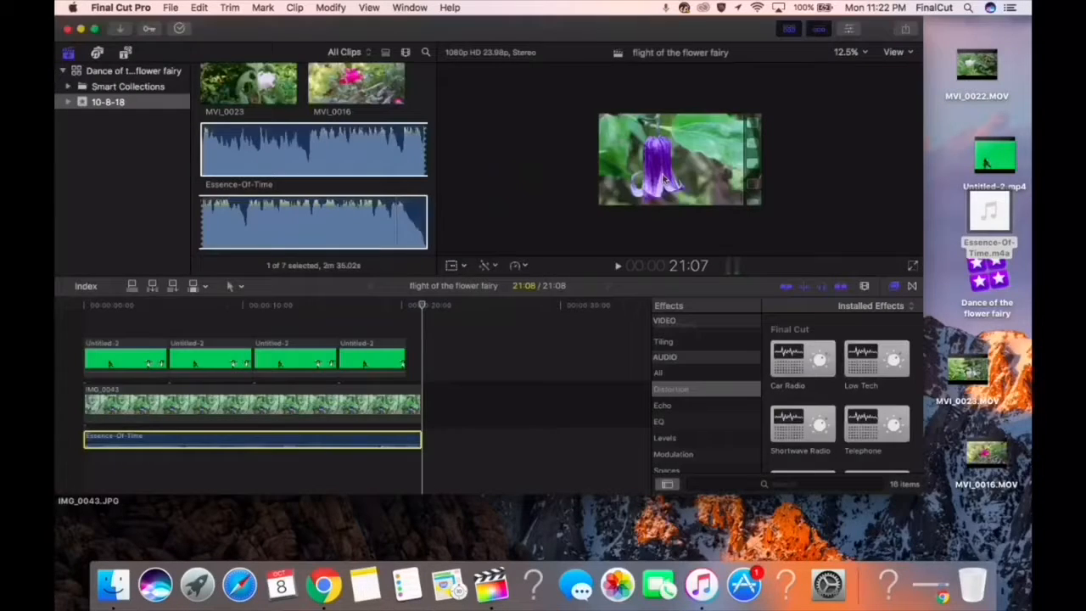
Monitor the export in Background Tasks, view the exported movie in QuickTime Player, and close it
left_click(410, 7)
left_click(445, 148)
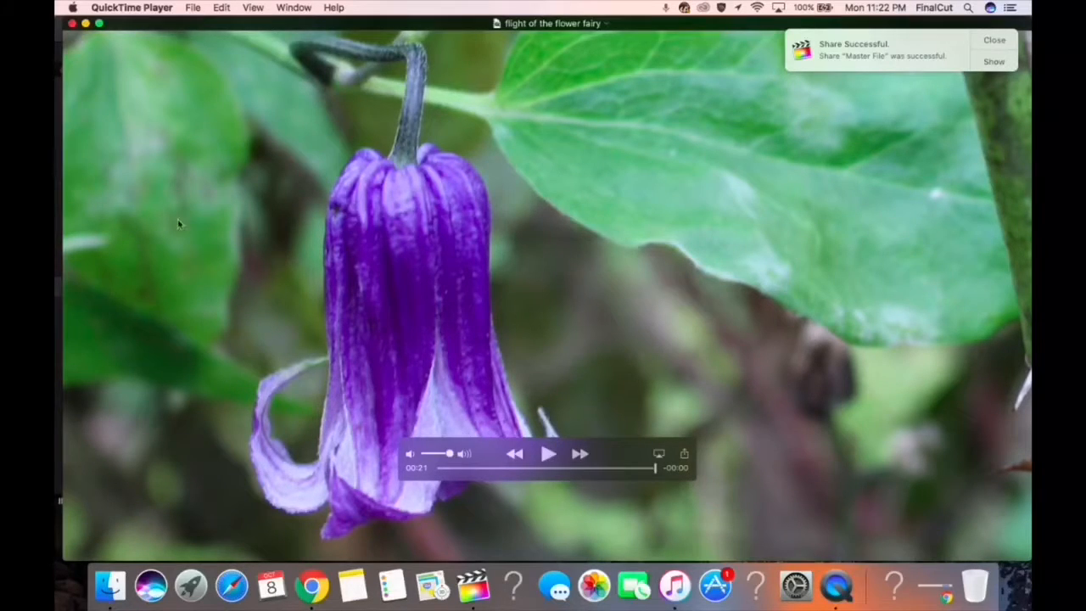
left_click(73, 23)
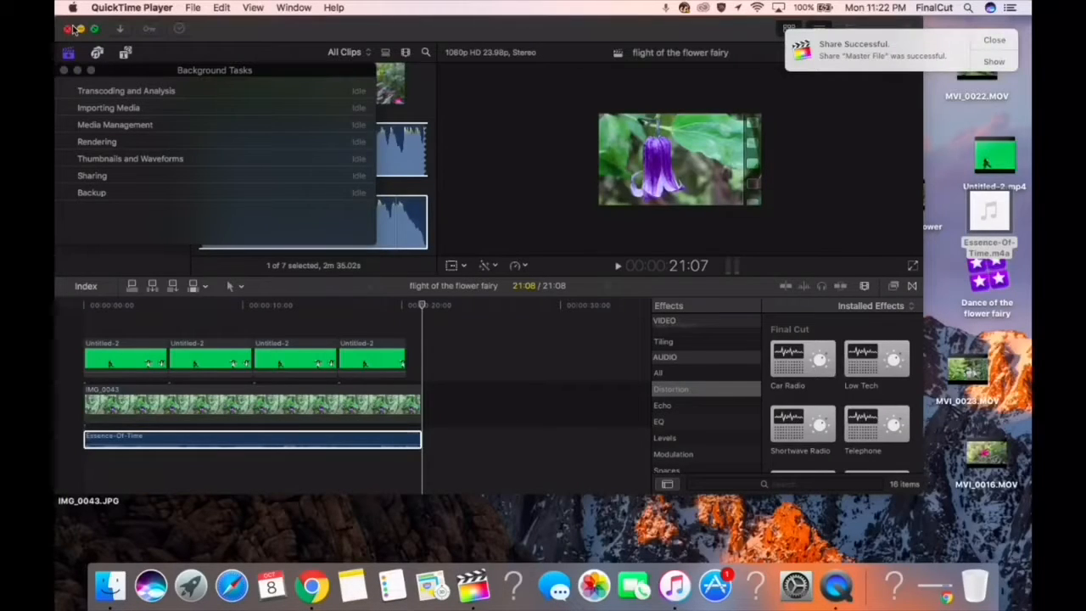